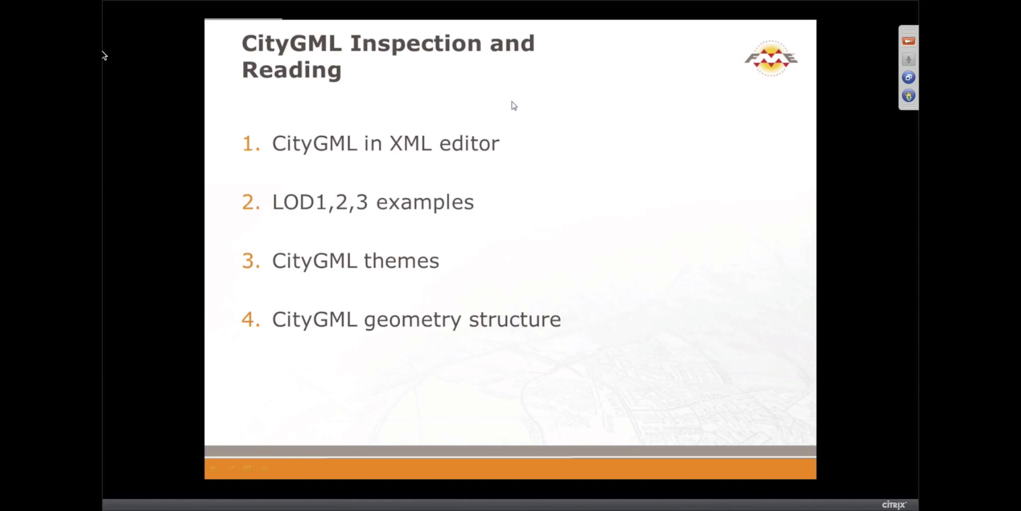
Exit the slideshow to edit slide 40, the CityGML Inspection and Reading agenda
{"action": "key", "text": "Escape"}
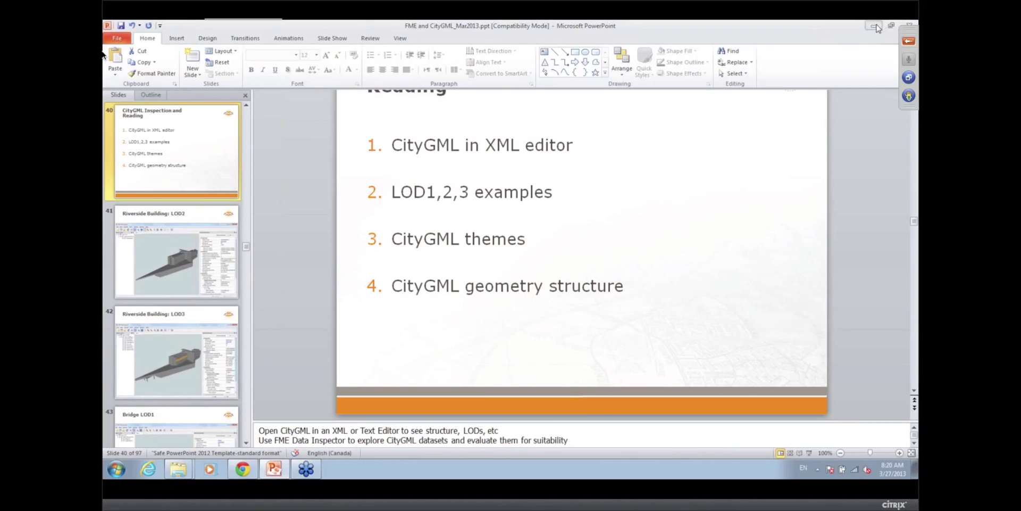
Open FZK-Haus-LoD1-KIT-IAI-KHH-V2.gml from Demos\1.KIT in FME Data Inspector
{"action": "left_click", "coordinate": [869, 26]}
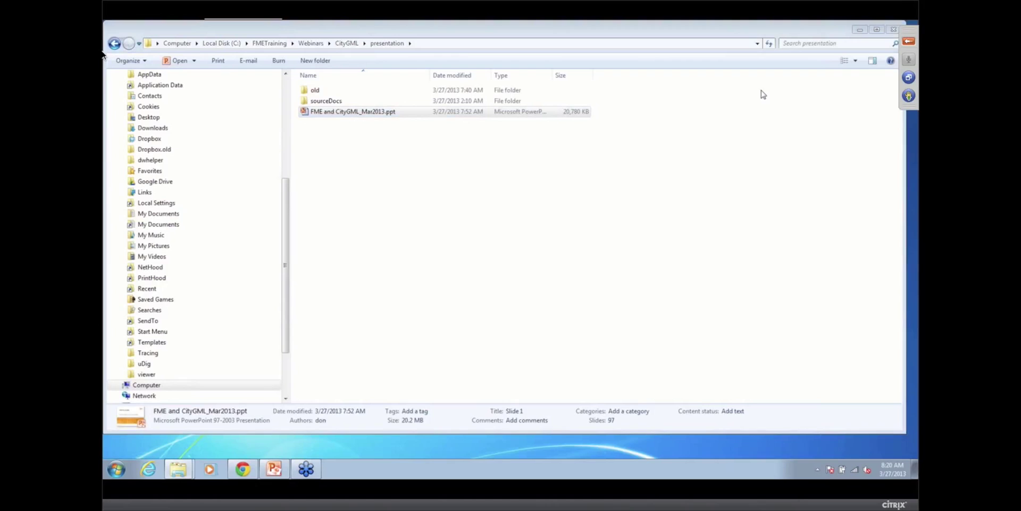
{"action": "left_click", "coordinate": [861, 29]}
{"action": "mouse_move", "coordinate": [180, 469]}
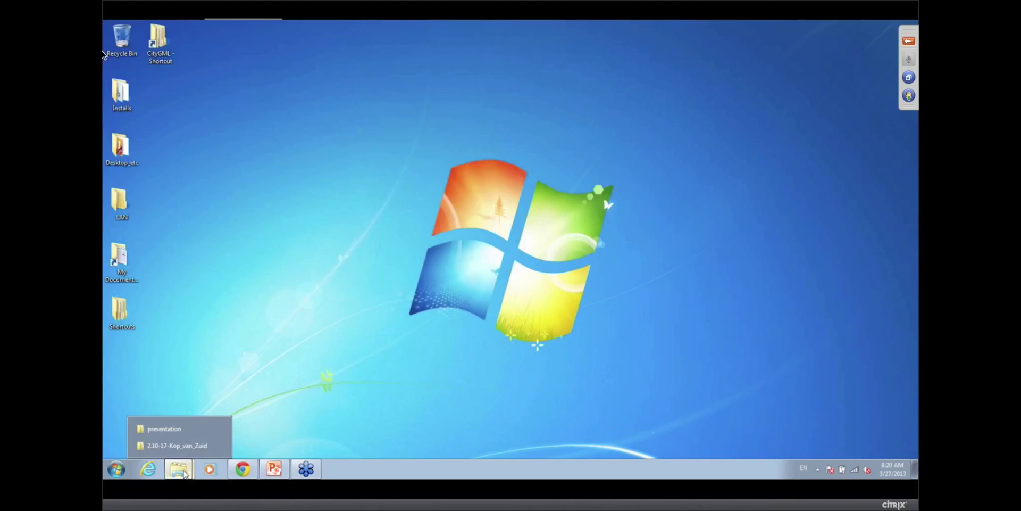
{"action": "left_click", "coordinate": [181, 447]}
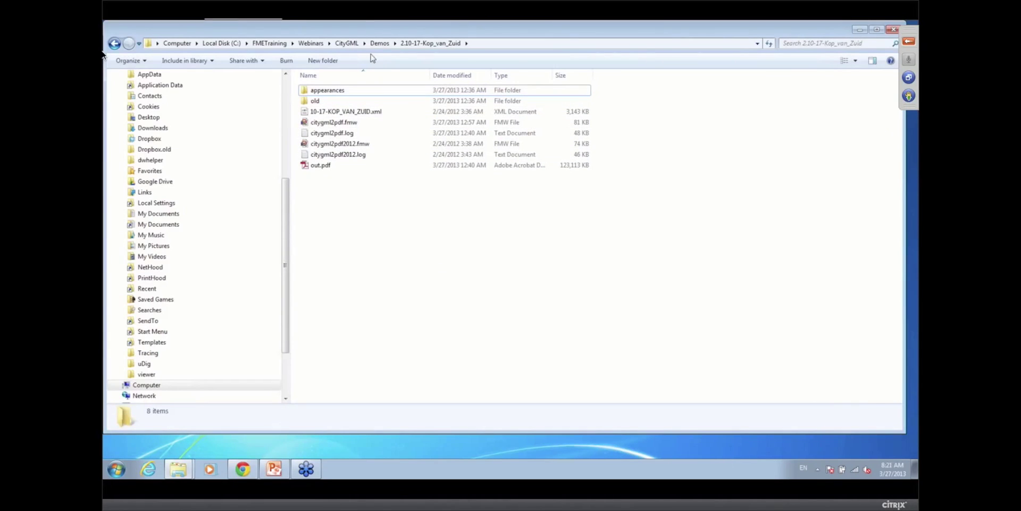
{"action": "left_click", "coordinate": [379, 44]}
{"action": "double_click", "coordinate": [359, 92]}
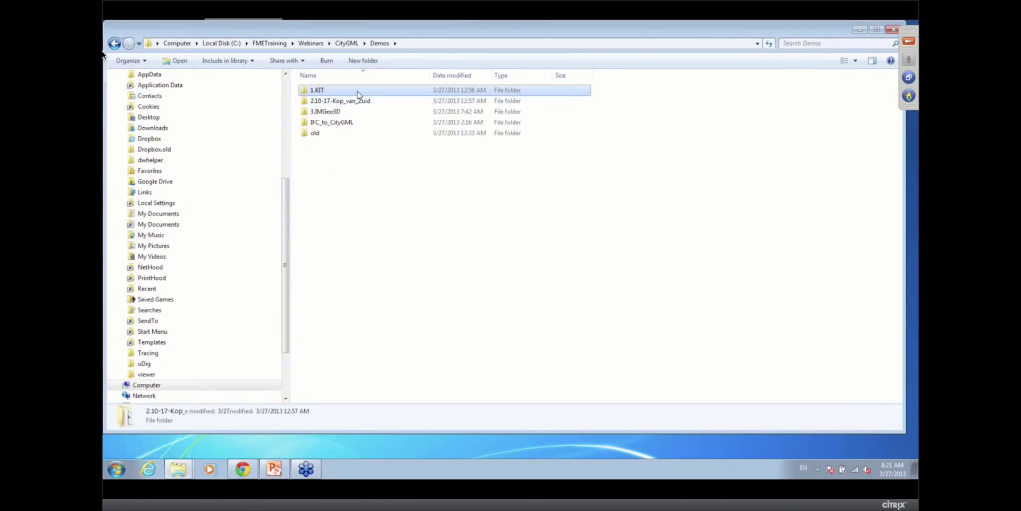
{"action": "right_click", "coordinate": [357, 94]}
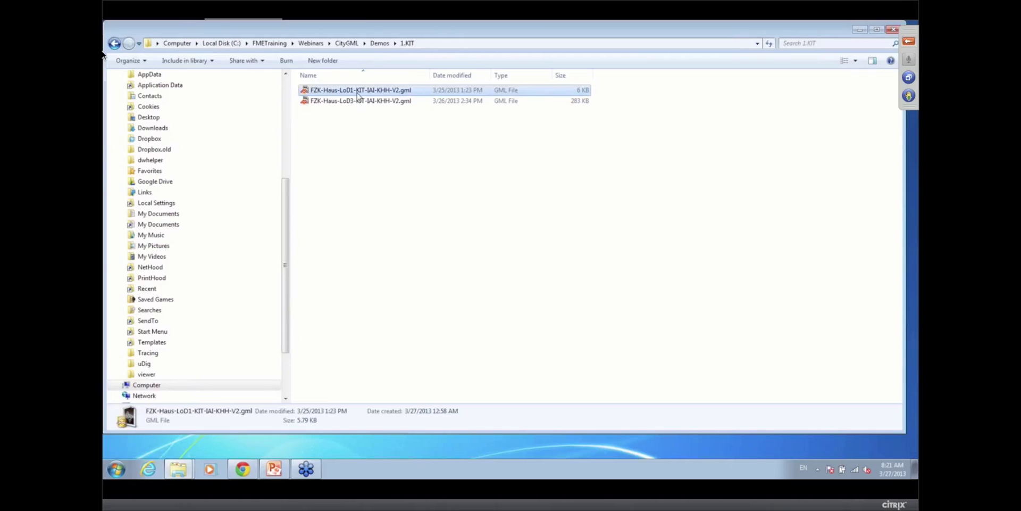
{"action": "left_click", "coordinate": [384, 132]}
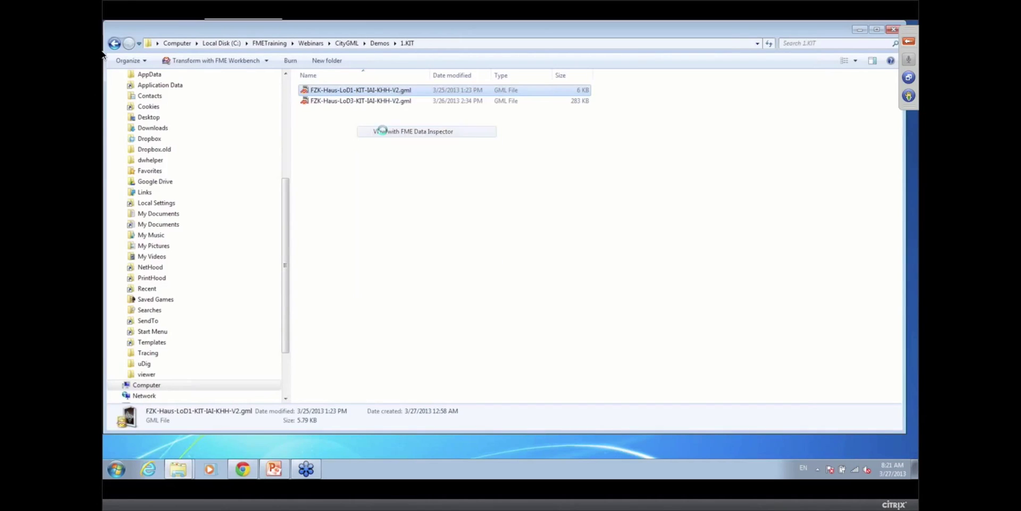
Load the LoD1 dataset past the warning and orbit the house into 3D perspective
{"action": "left_click", "coordinate": [538, 253]}
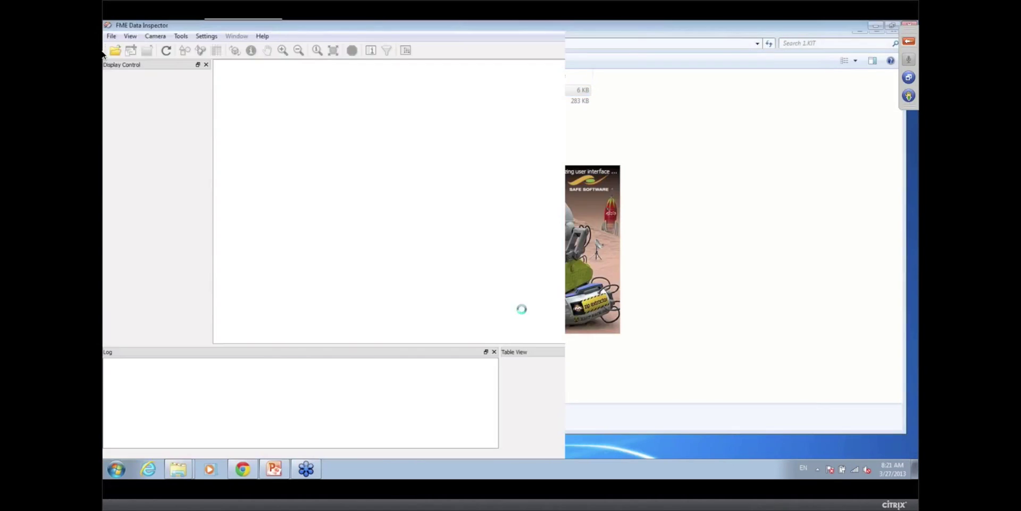
{"action": "left_click", "coordinate": [530, 273]}
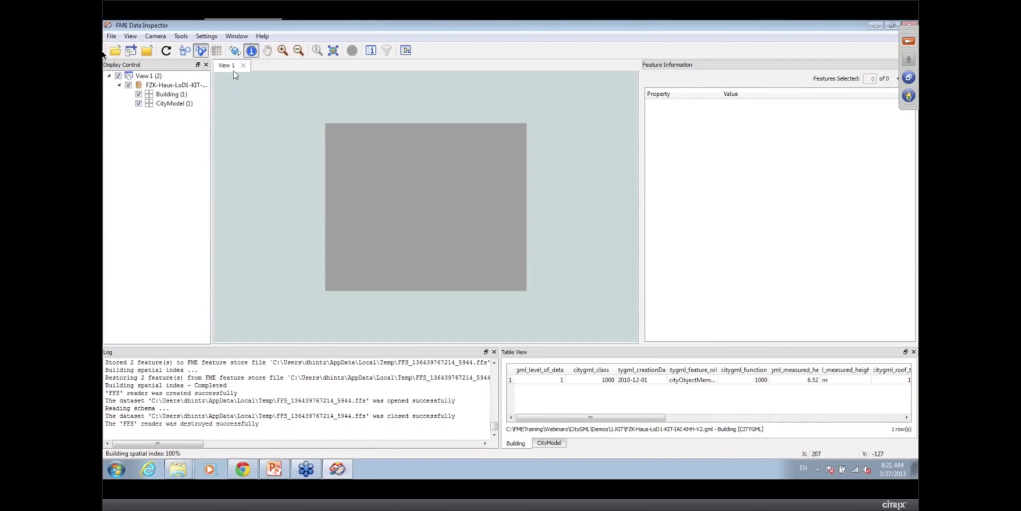
{"action": "left_click", "coordinate": [235, 50]}
{"action": "left_click_drag", "start_coordinate": [396, 238], "coordinate": [486, 192]}
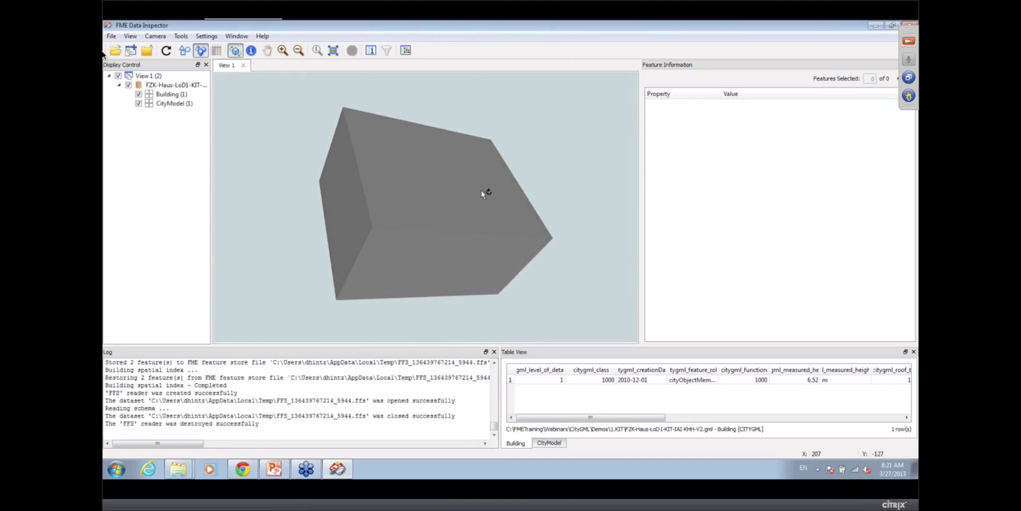
Query the house's 20 attributes and Geometry Traits, then close the Data Inspector
{"action": "left_click", "coordinate": [251, 50]}
{"action": "left_click", "coordinate": [365, 187]}
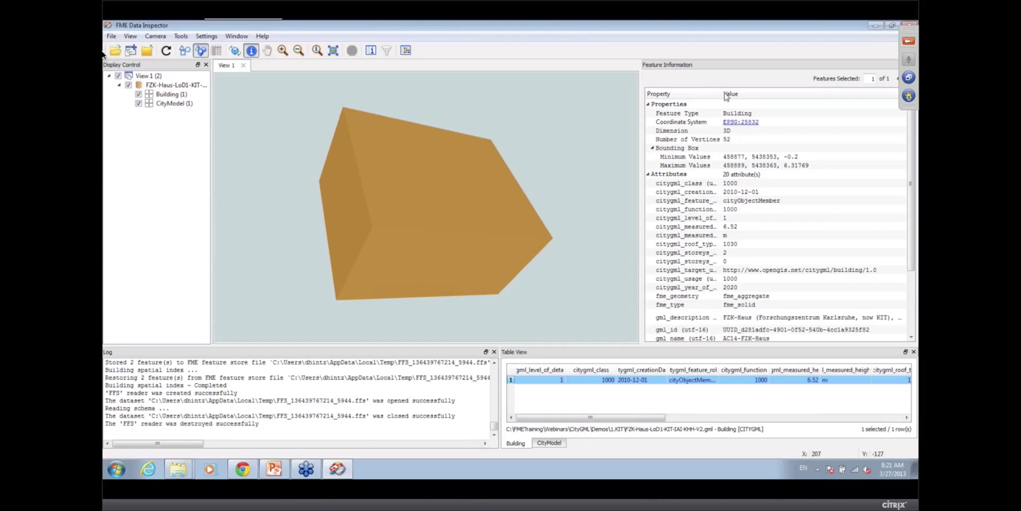
{"action": "left_click_drag", "start_coordinate": [721, 92], "coordinate": [793, 91]}
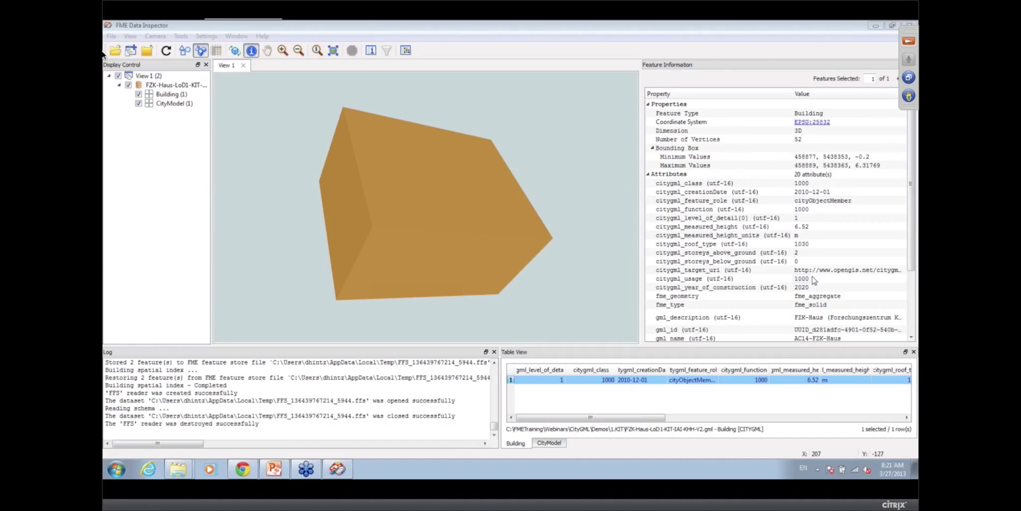
{"action": "left_click", "coordinate": [907, 320]}
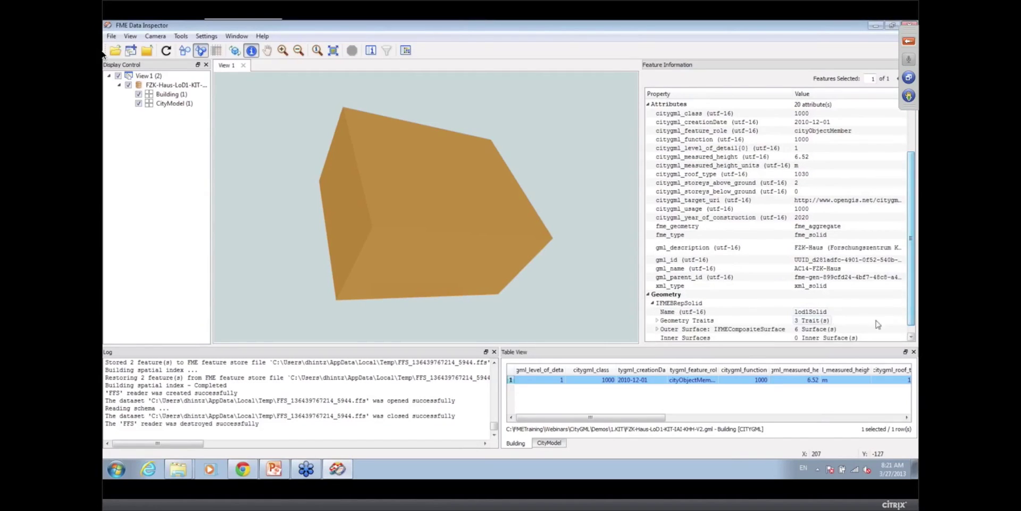
{"action": "left_click", "coordinate": [658, 321]}
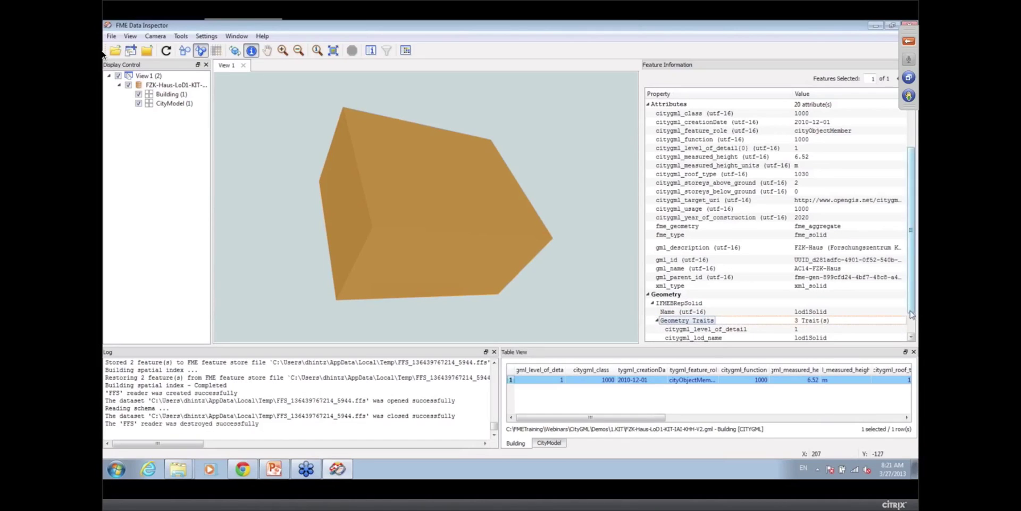
{"action": "scroll", "coordinate": [913, 317], "scroll_direction": "down", "scroll_amount": 1}
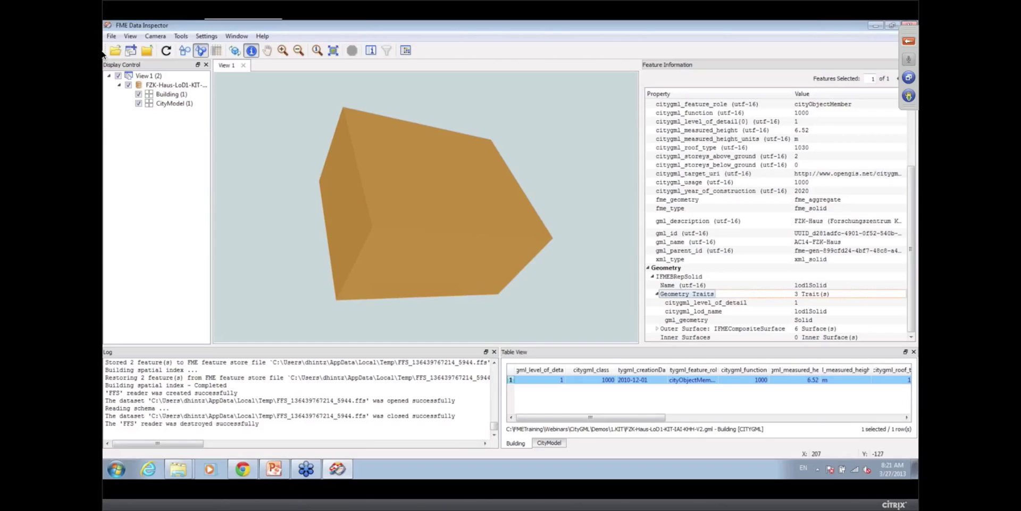
{"action": "left_click", "coordinate": [910, 24]}
Open the FZK-Haus LoD3 GML as a CityGML dataset in FME Data Inspector
{"action": "right_click", "coordinate": [398, 104]}
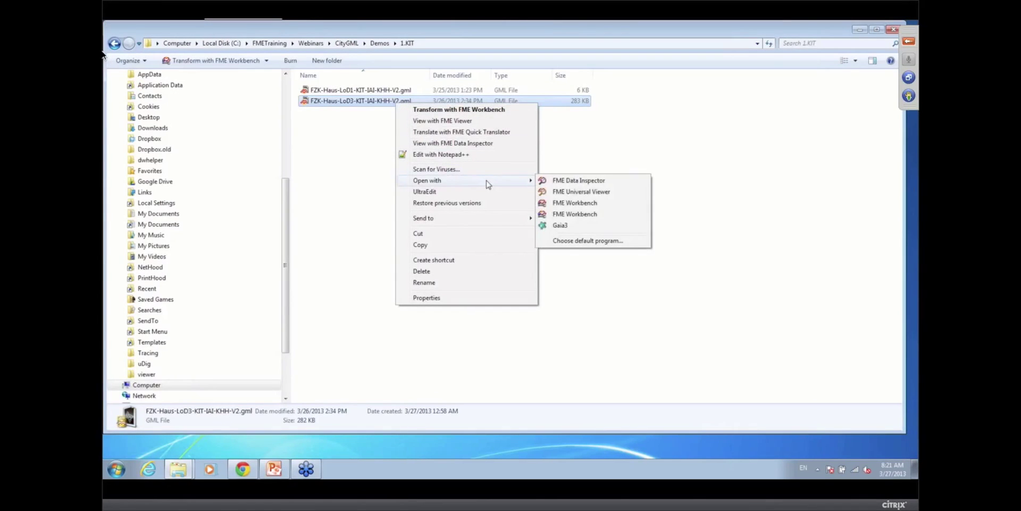
{"action": "left_click", "coordinate": [489, 144]}
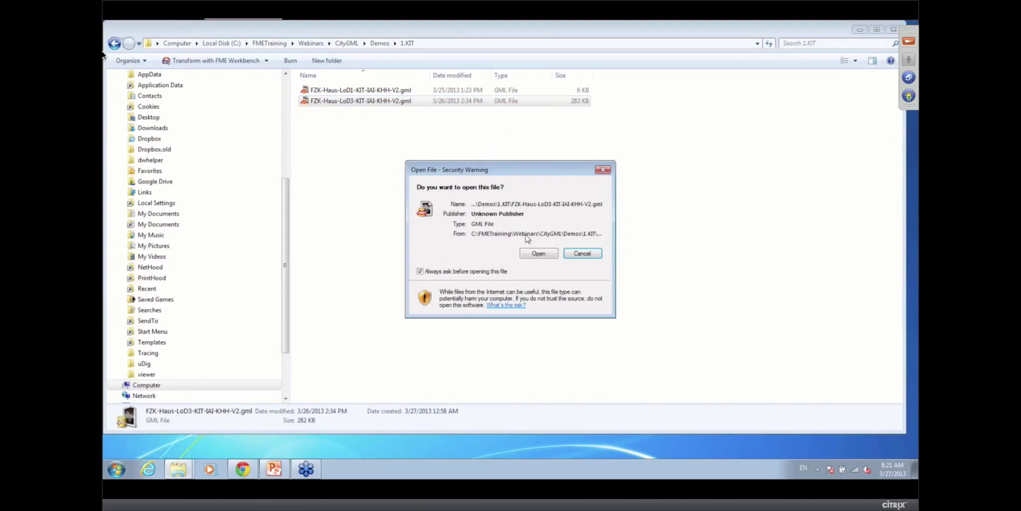
{"action": "left_click", "coordinate": [539, 254]}
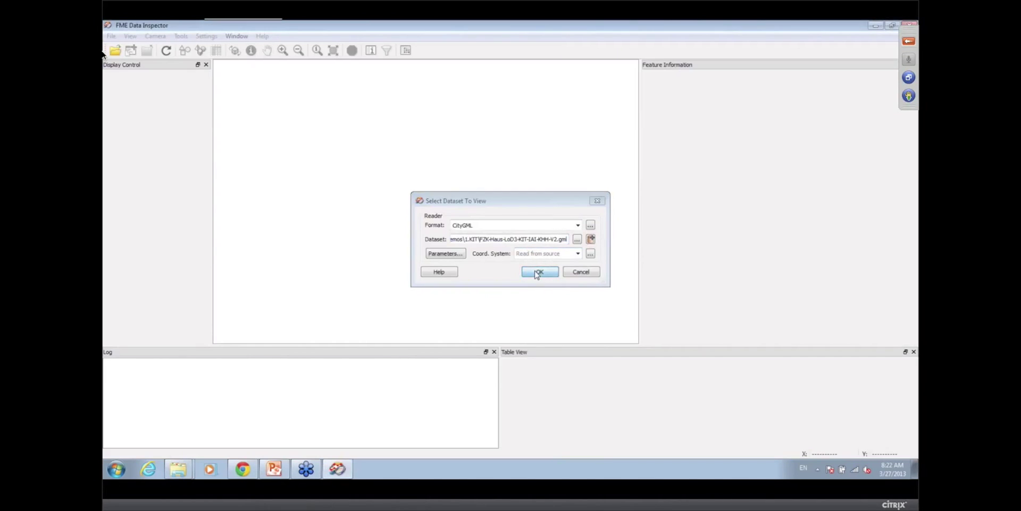
{"action": "left_click", "coordinate": [538, 272]}
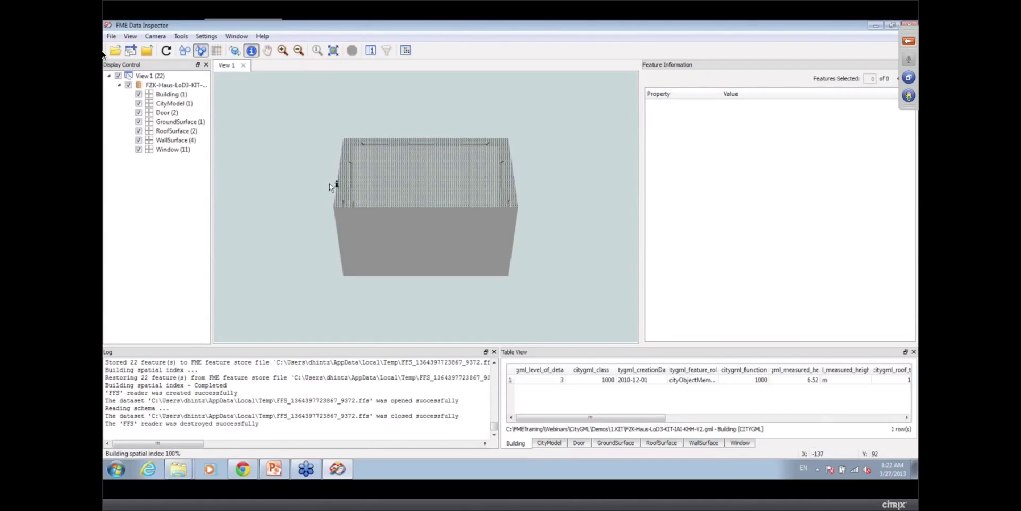
Orbit the LoD3 house and show only the Door, GroundSurface, RoofSurface, WallSurface and Window layers
{"action": "left_click", "coordinate": [234, 50]}
{"action": "left_click_drag", "start_coordinate": [353, 244], "coordinate": [501, 240]}
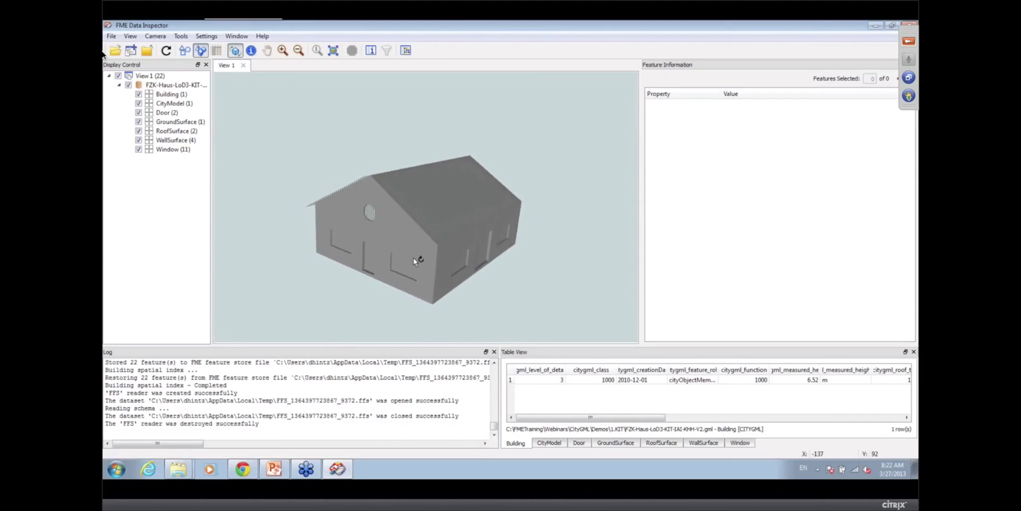
{"action": "scroll", "coordinate": [413, 258], "scroll_direction": "up", "scroll_amount": 2}
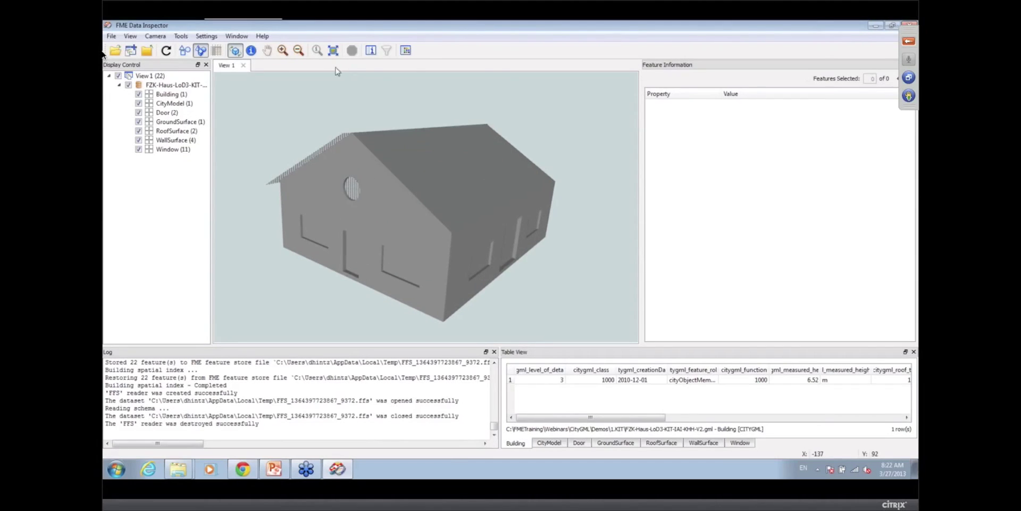
{"action": "left_click", "coordinate": [128, 85]}
{"action": "left_click", "coordinate": [138, 94]}
{"action": "left_click", "coordinate": [138, 94]}
{"action": "left_click", "coordinate": [138, 103]}
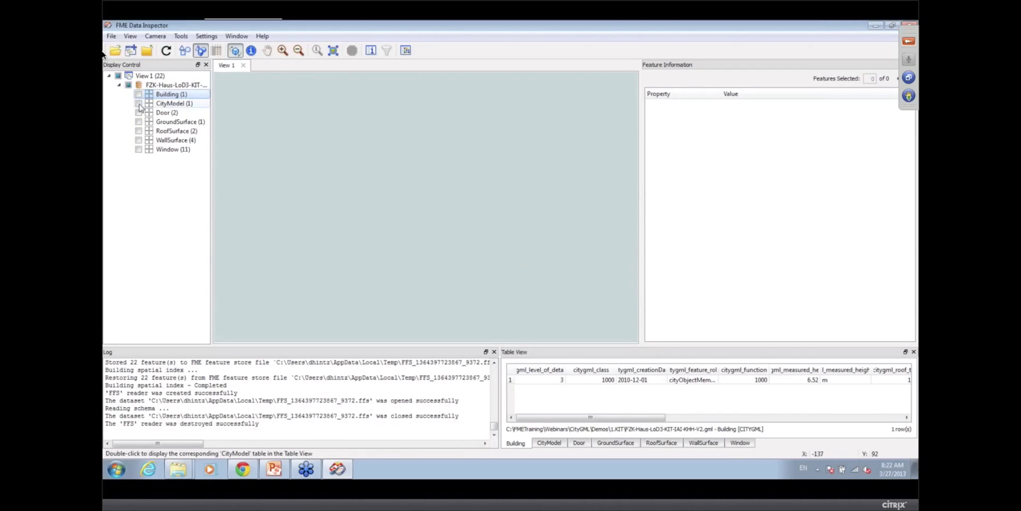
{"action": "left_click", "coordinate": [138, 112]}
{"action": "left_click", "coordinate": [138, 122]}
{"action": "left_click", "coordinate": [138, 131]}
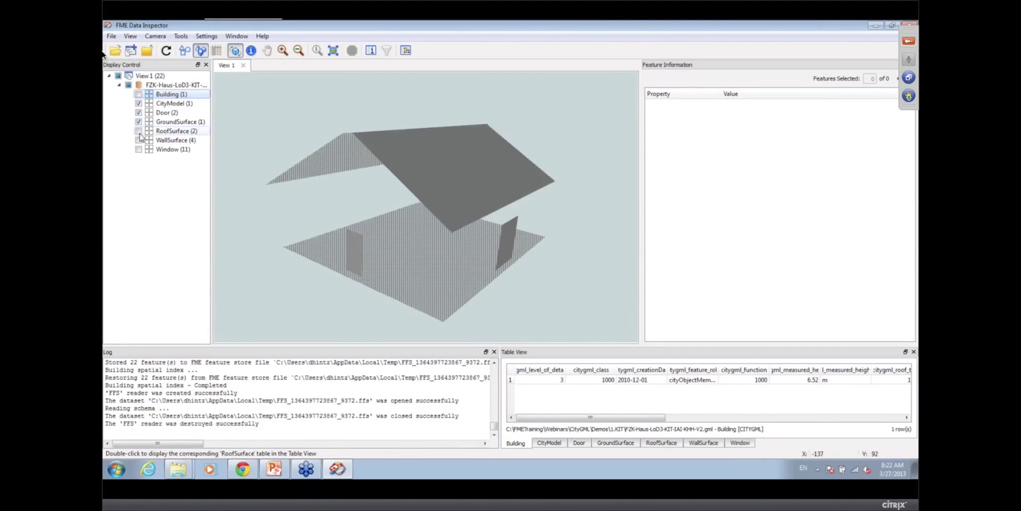
{"action": "left_click", "coordinate": [138, 140]}
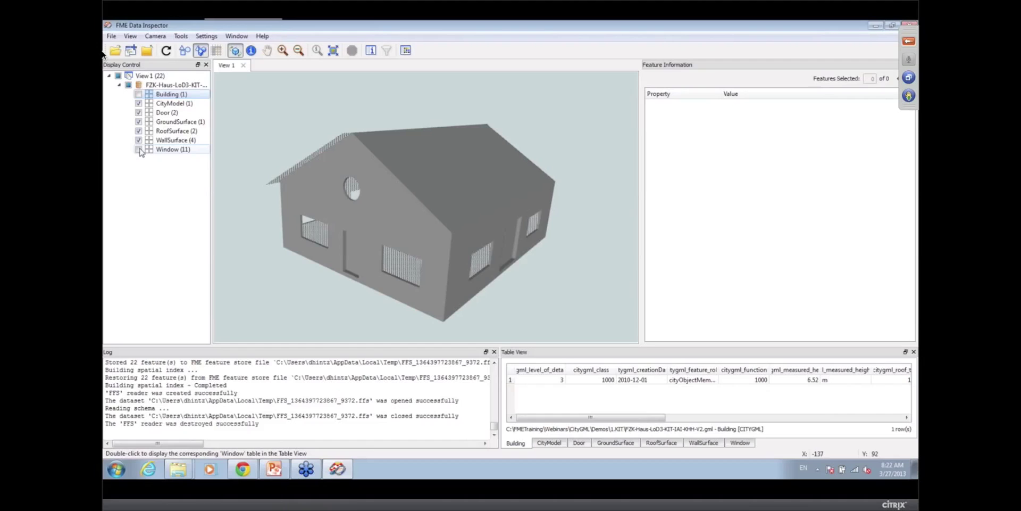
{"action": "left_click", "coordinate": [138, 150]}
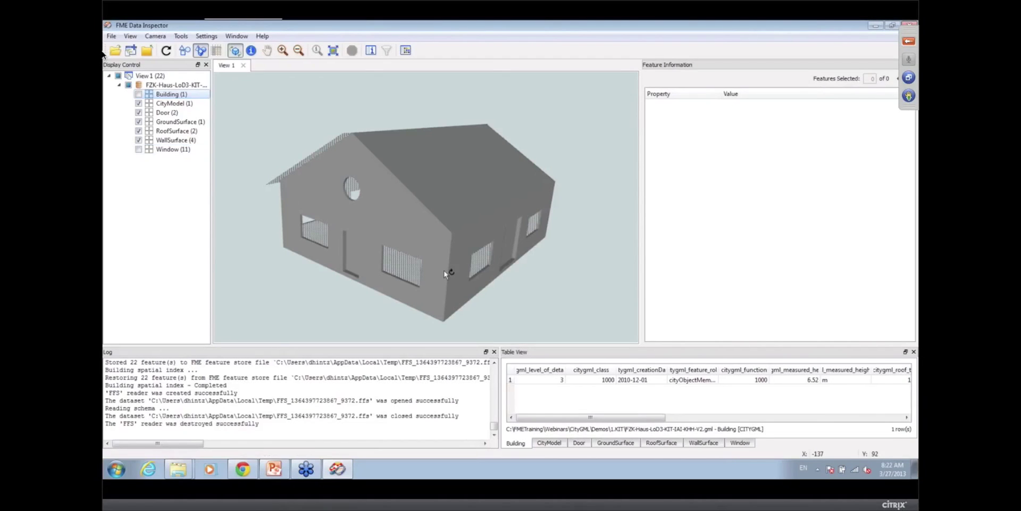
Query the ground surface and inspect its Geometry Traits, including the level-of-detail name
{"action": "left_click", "coordinate": [251, 50]}
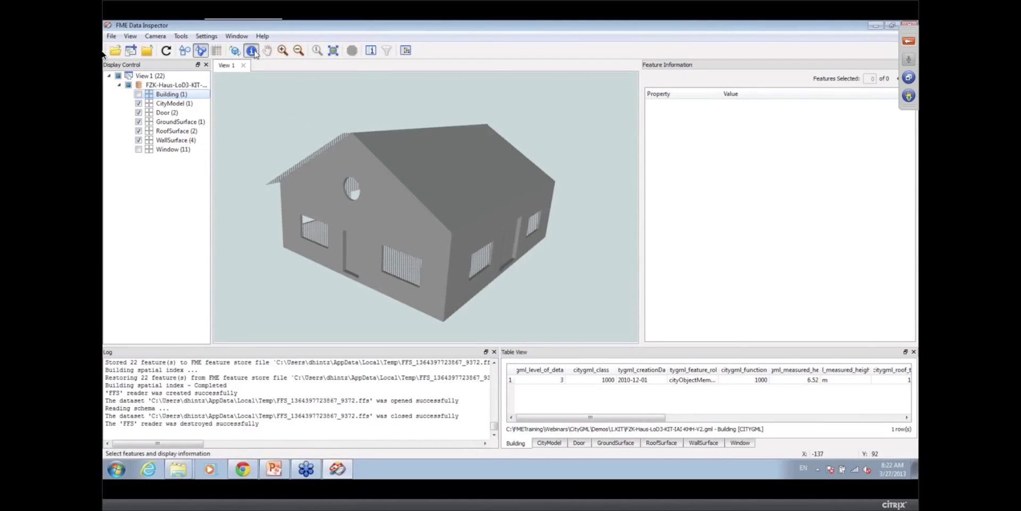
{"action": "left_click", "coordinate": [390, 262]}
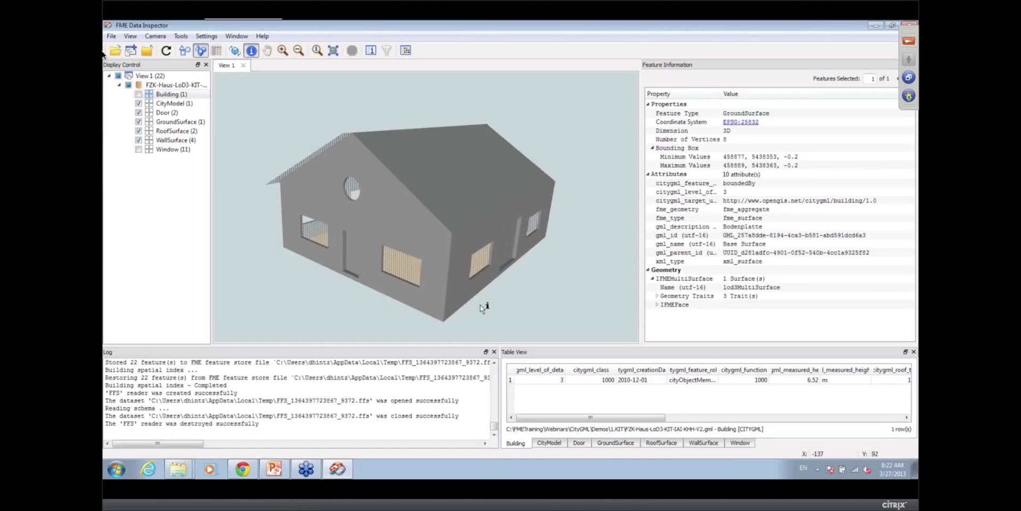
{"action": "left_click", "coordinate": [657, 296]}
{"action": "left_click", "coordinate": [770, 315]}
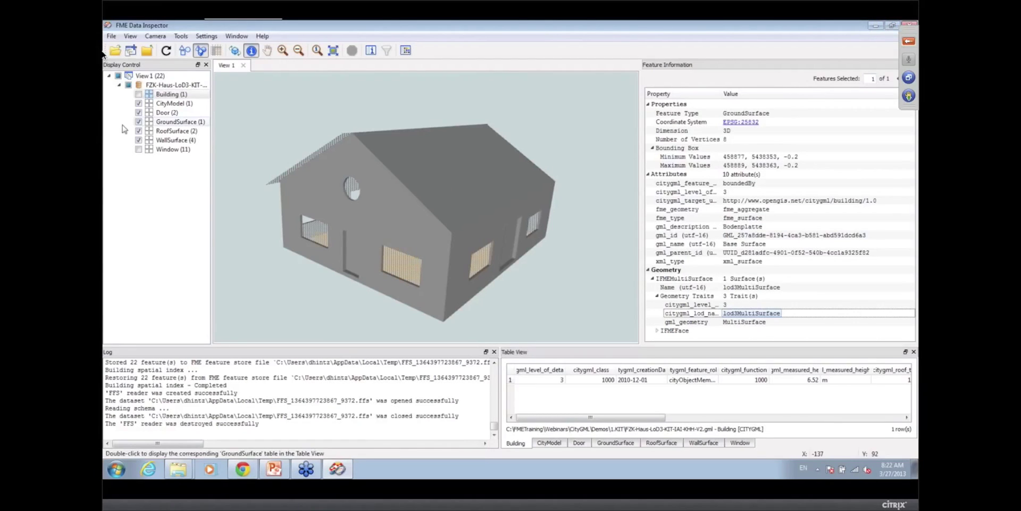
Close the inspector and browse to the 2.10-17-Kop_van_Zuid folder, checking the XML file's options
{"action": "key", "text": "alt+F4"}
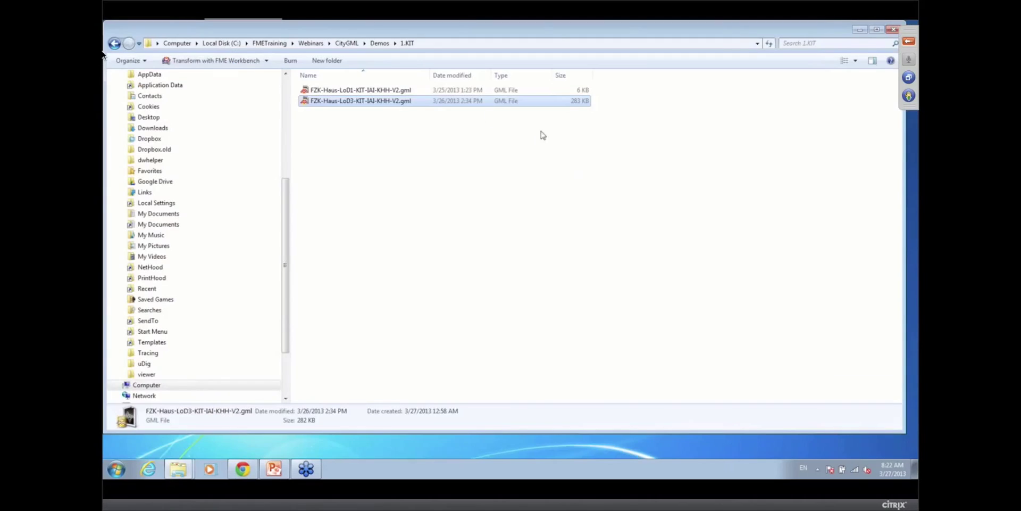
{"action": "left_click", "coordinate": [380, 43]}
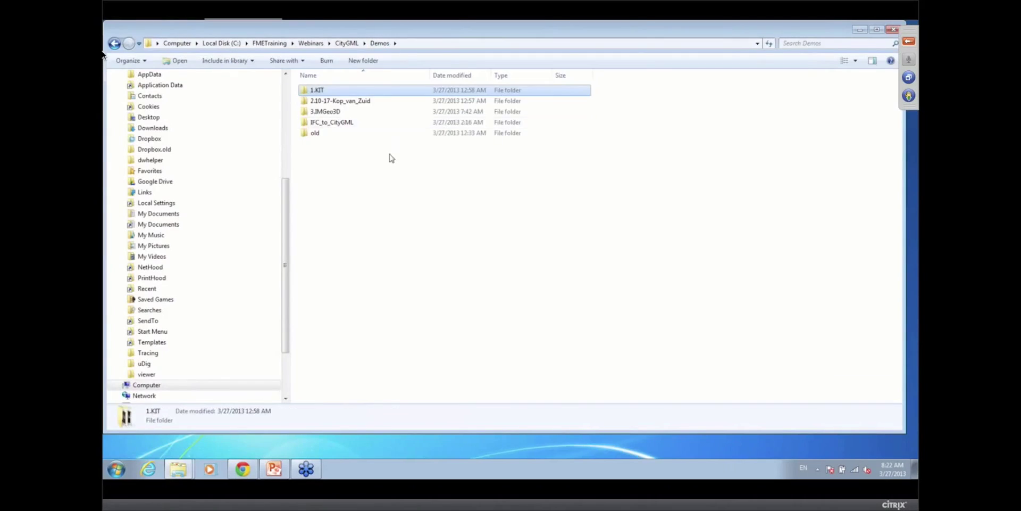
{"action": "double_click", "coordinate": [351, 101]}
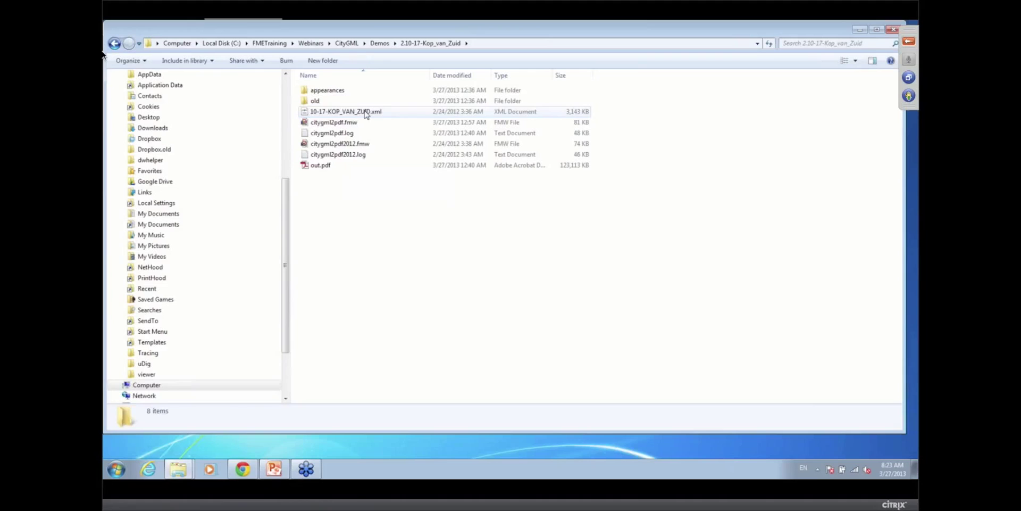
{"action": "right_click", "coordinate": [365, 112]}
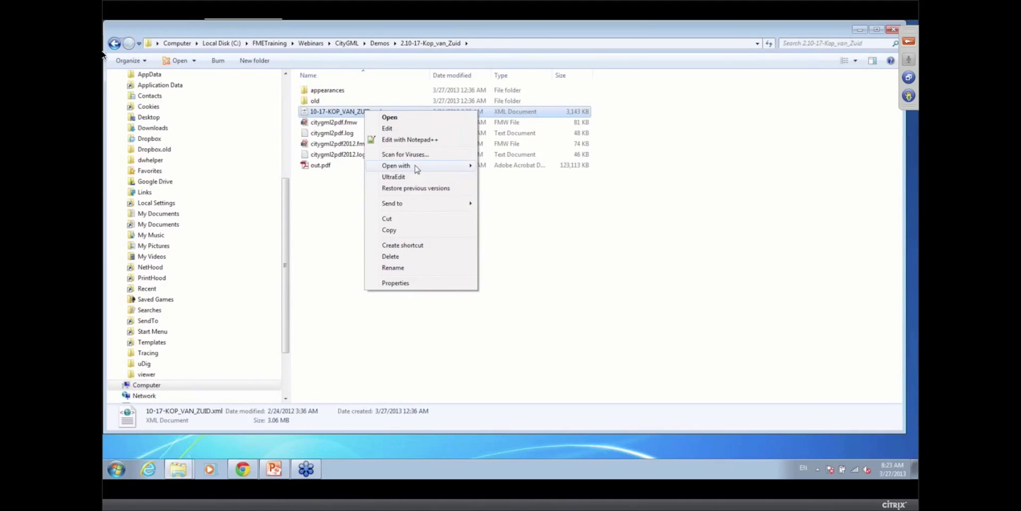
{"action": "left_click", "coordinate": [679, 149]}
{"action": "right_click", "coordinate": [379, 113]}
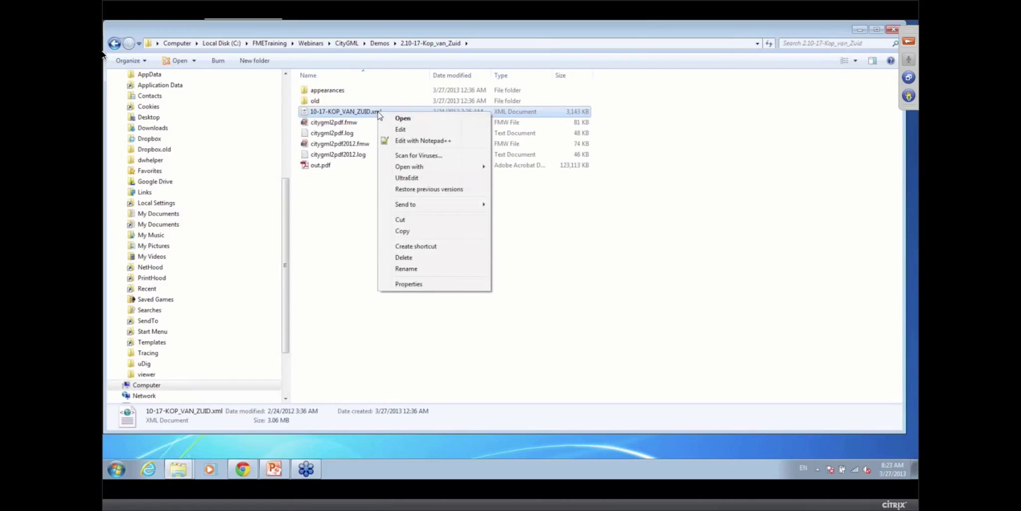
{"action": "left_click", "coordinate": [339, 219]}
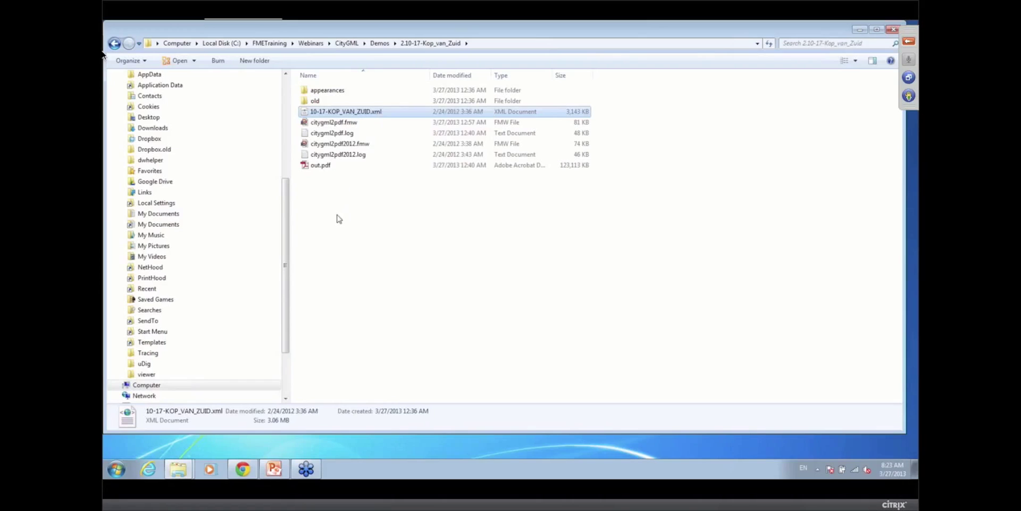
Launch an empty FME Data Inspector from FME Desktop 2013 (Build 13264), then return to Demos
{"action": "left_click", "coordinate": [112, 469]}
{"action": "left_click", "coordinate": [136, 422]}
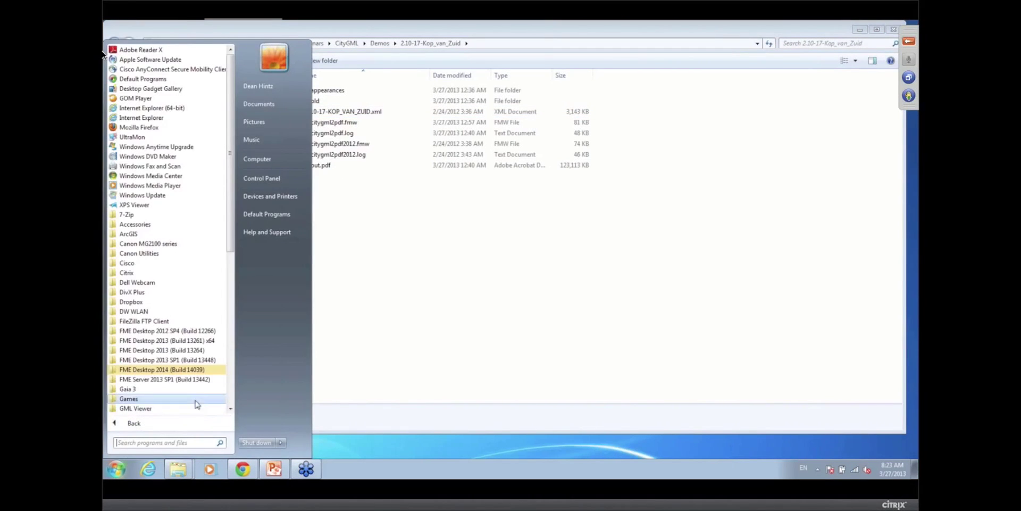
{"action": "left_click", "coordinate": [208, 350]}
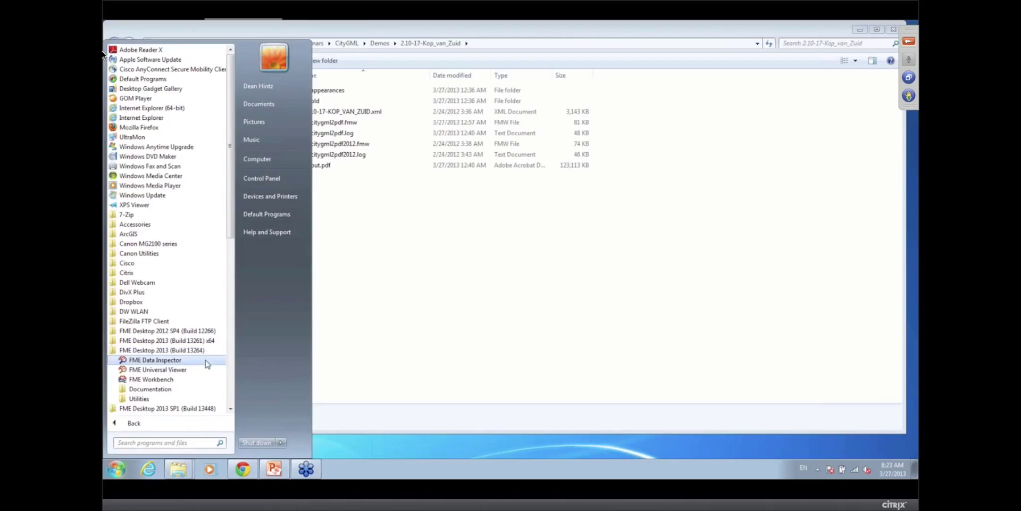
{"action": "left_click", "coordinate": [206, 359]}
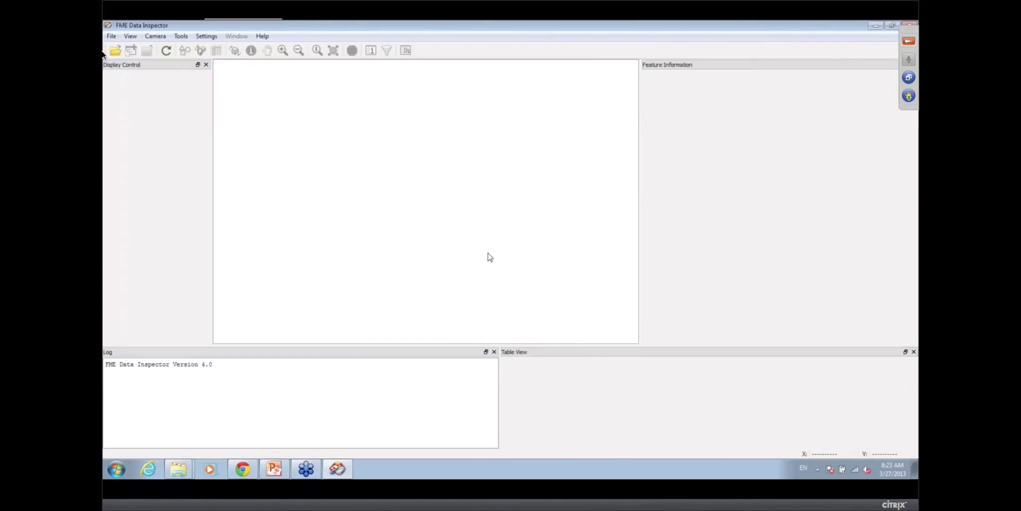
{"action": "left_click", "coordinate": [892, 25]}
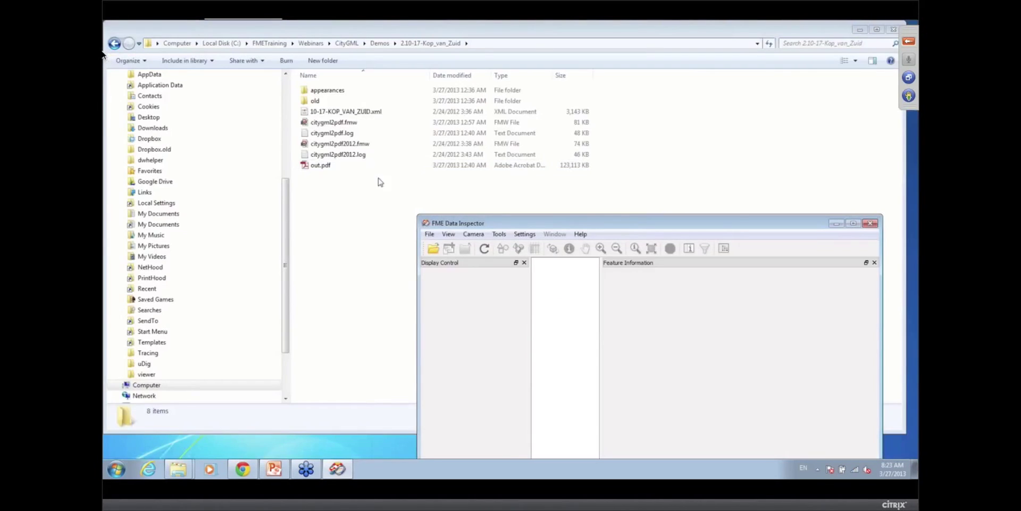
{"action": "left_click", "coordinate": [379, 44]}
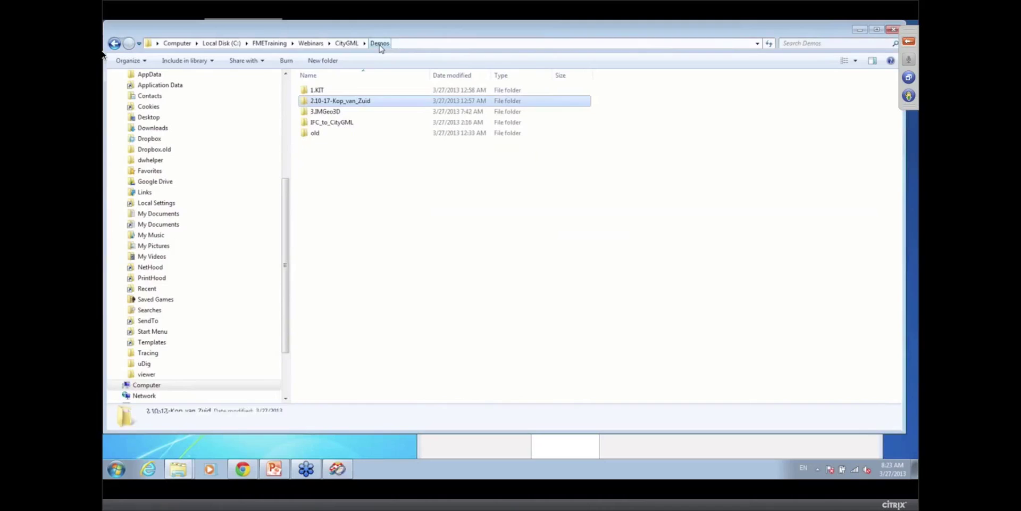
Open the FZK-Haus LoD3 GML in Notepad++ at the start of the city object member
{"action": "double_click", "coordinate": [352, 89]}
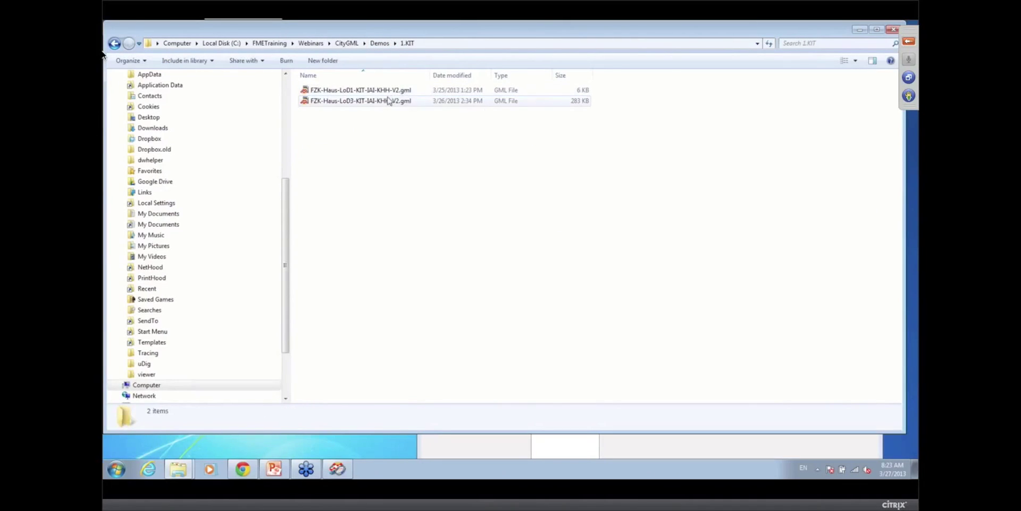
{"action": "right_click", "coordinate": [384, 101]}
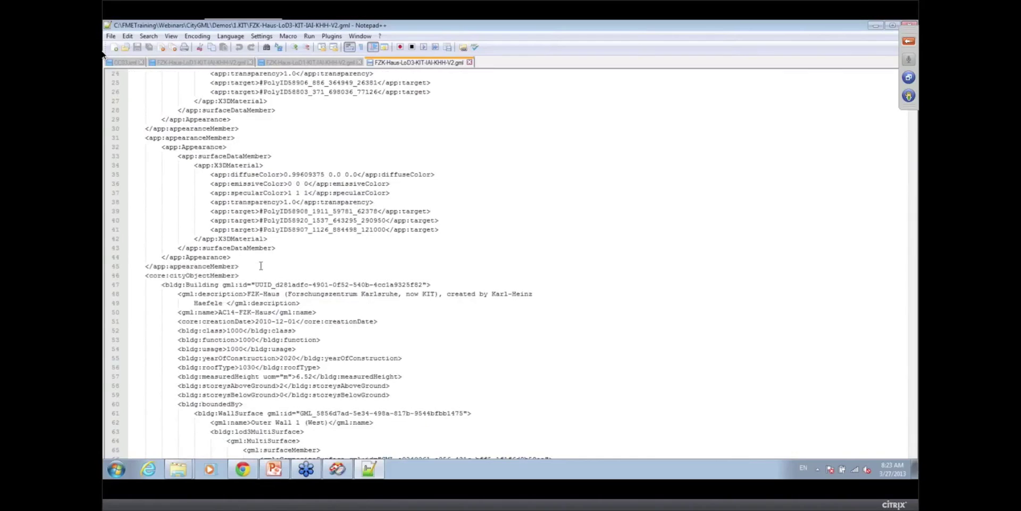
{"action": "left_click", "coordinate": [211, 275]}
{"action": "scroll", "coordinate": [268, 288], "scroll_direction": "down", "scroll_amount": 3}
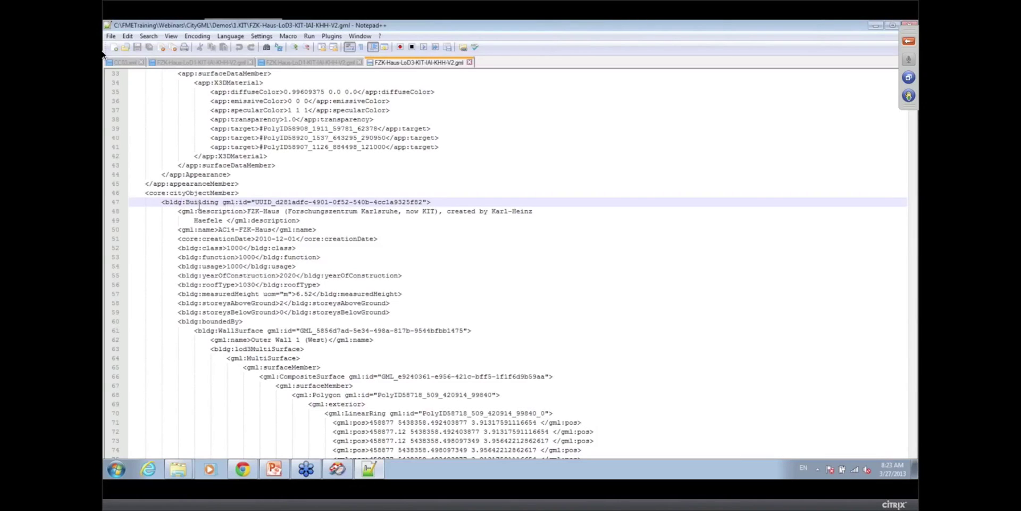
Highlight the Building id, a wall polygon's gml:pos coordinates and the CityGML 1.0 namespace URL
{"action": "left_click_drag", "start_coordinate": [201, 203], "coordinate": [313, 203]}
{"action": "left_click", "coordinate": [261, 267]}
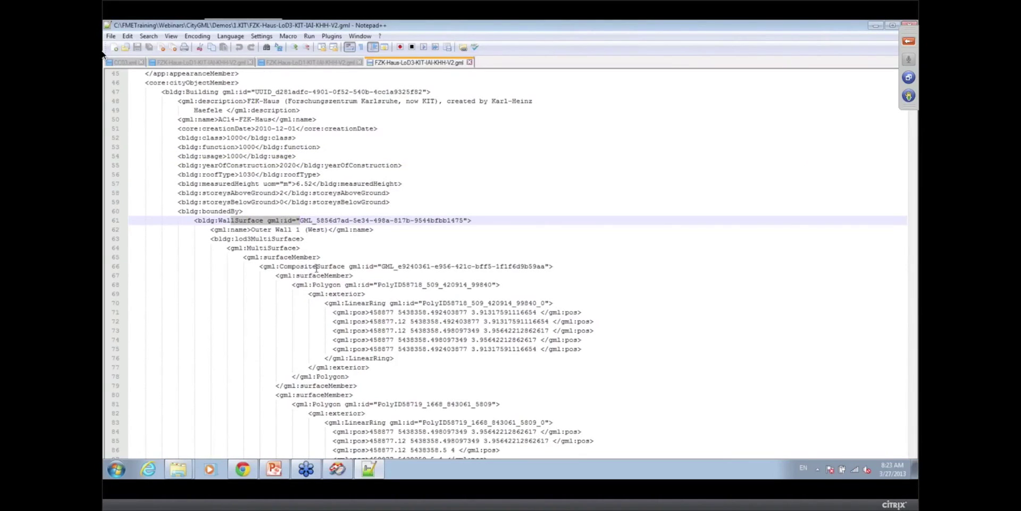
{"action": "scroll", "coordinate": [317, 268], "scroll_direction": "down", "scroll_amount": 2}
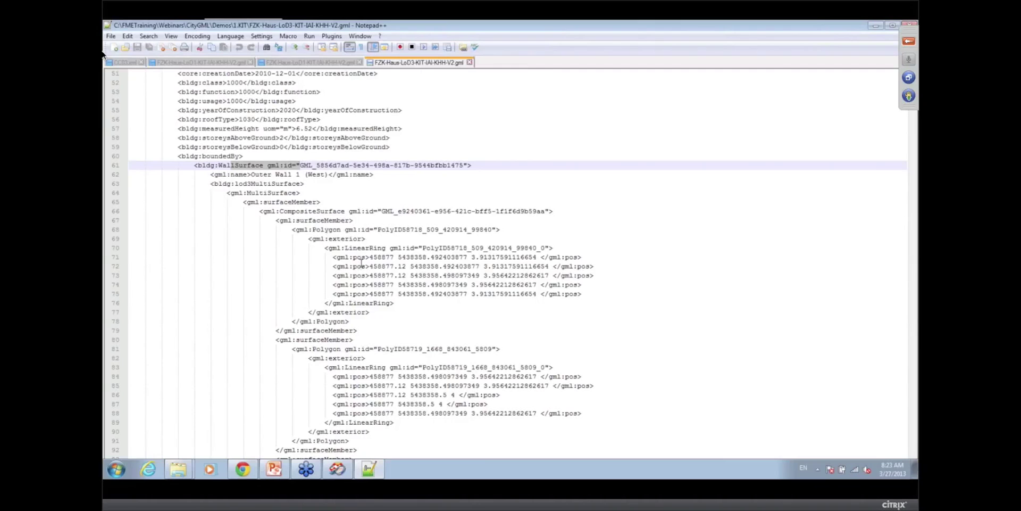
{"action": "left_click_drag", "start_coordinate": [358, 247], "coordinate": [365, 294]}
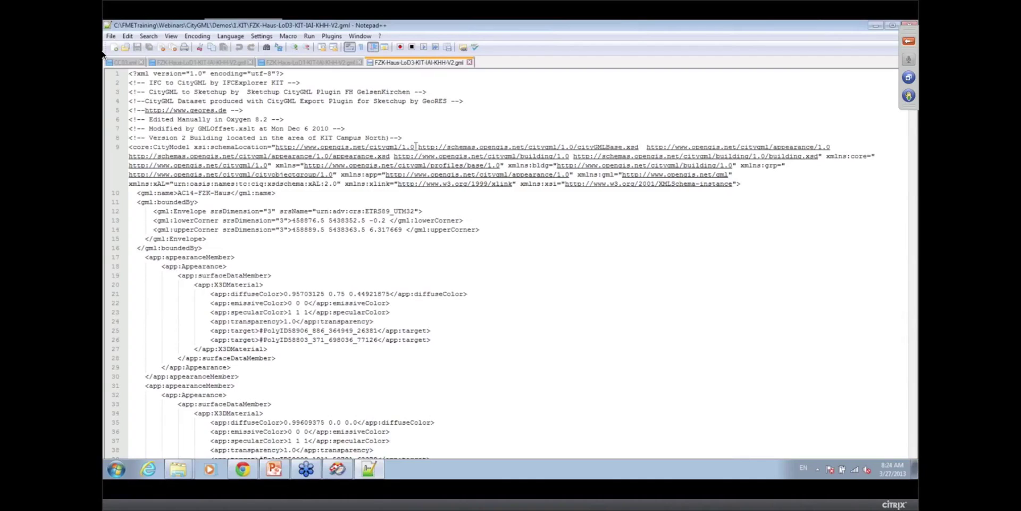
{"action": "left_click_drag", "start_coordinate": [415, 144], "coordinate": [276, 147]}
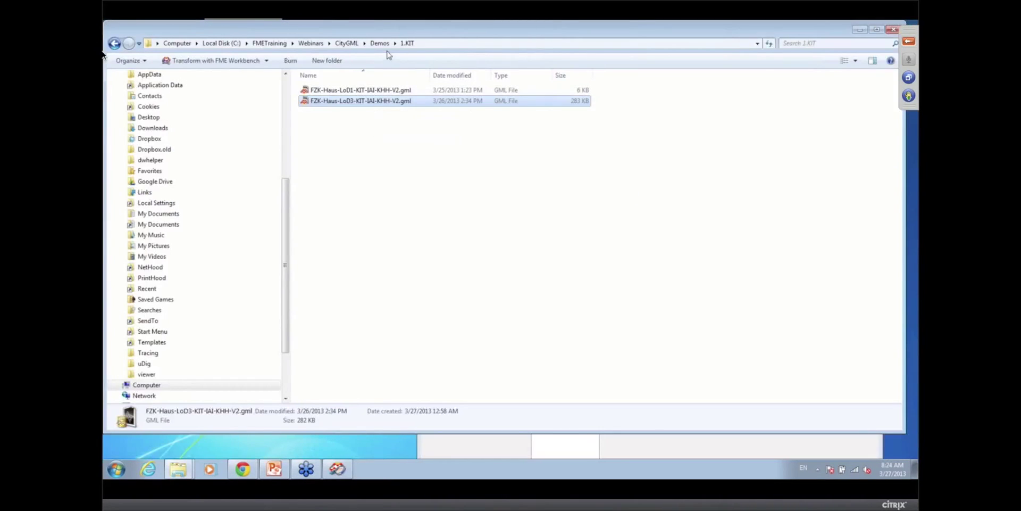
Open 10-17-KOP_VAN_ZUID.xml from 2.10-17-Kop_van_Zuid as CityGML in Data Inspector and widen the view
{"action": "left_click", "coordinate": [341, 43]}
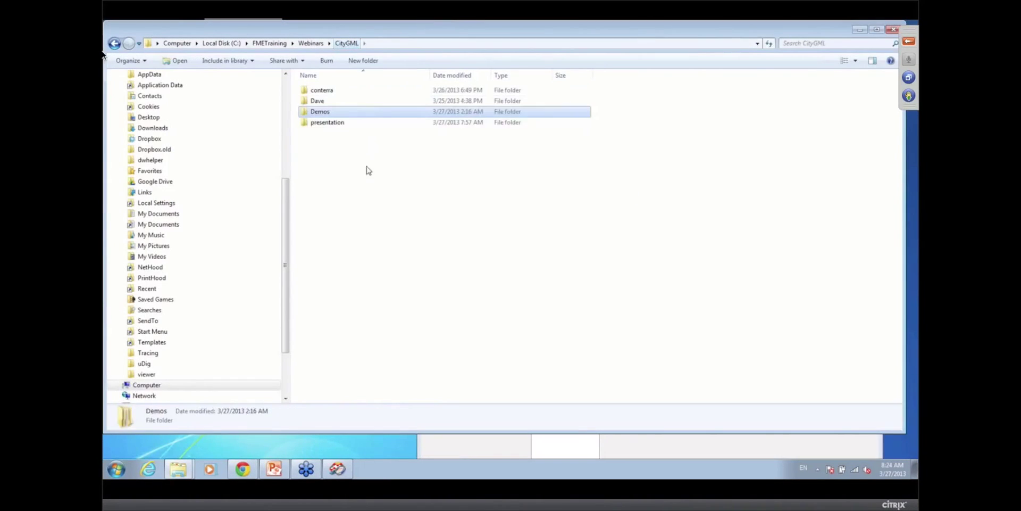
{"action": "double_click", "coordinate": [340, 112]}
{"action": "double_click", "coordinate": [341, 104]}
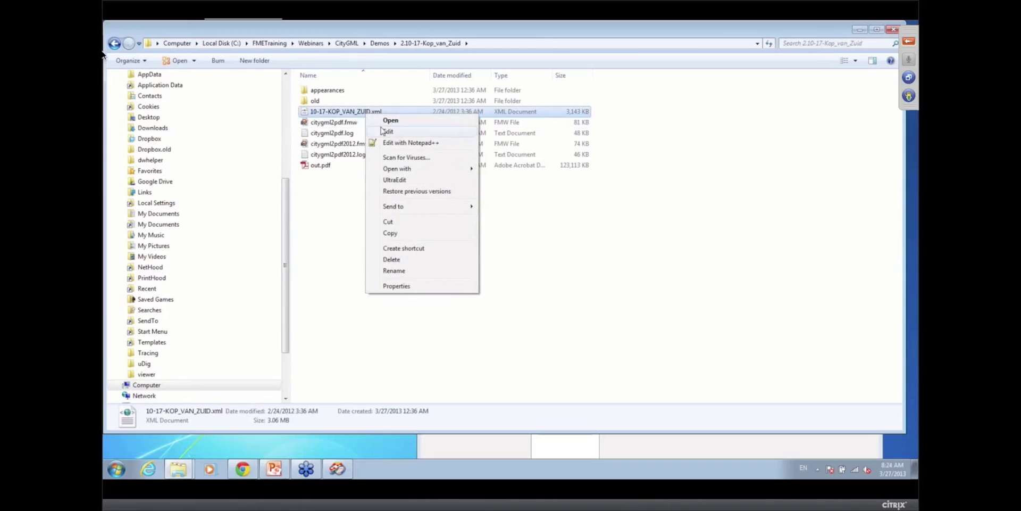
{"action": "mouse_move", "coordinate": [400, 169]}
{"action": "left_click", "coordinate": [511, 168]}
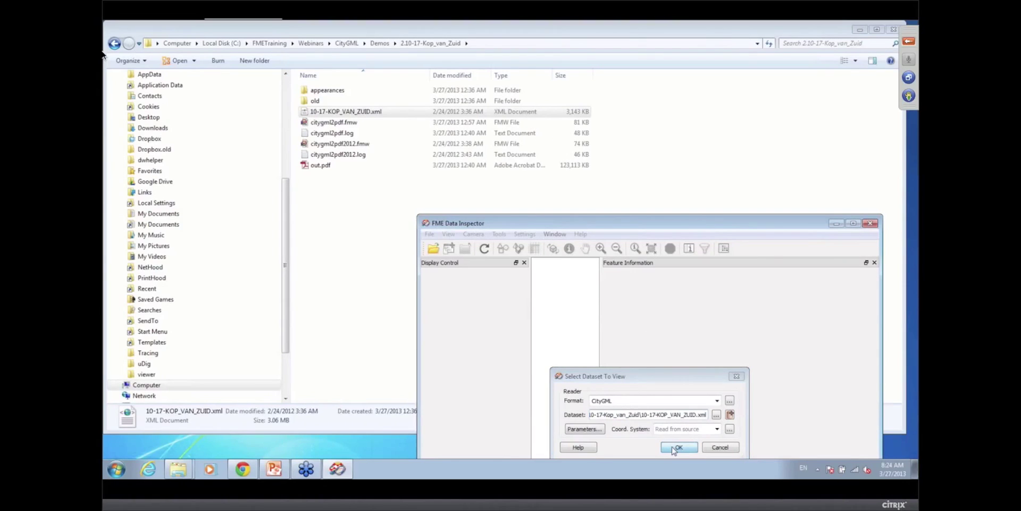
{"action": "left_click", "coordinate": [676, 447]}
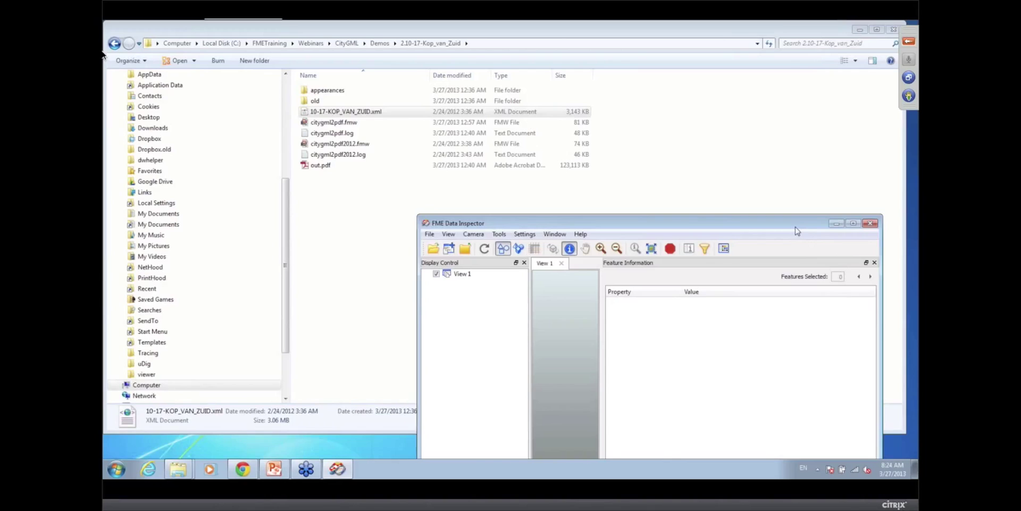
{"action": "left_click_drag", "start_coordinate": [798, 231], "coordinate": [680, 69]}
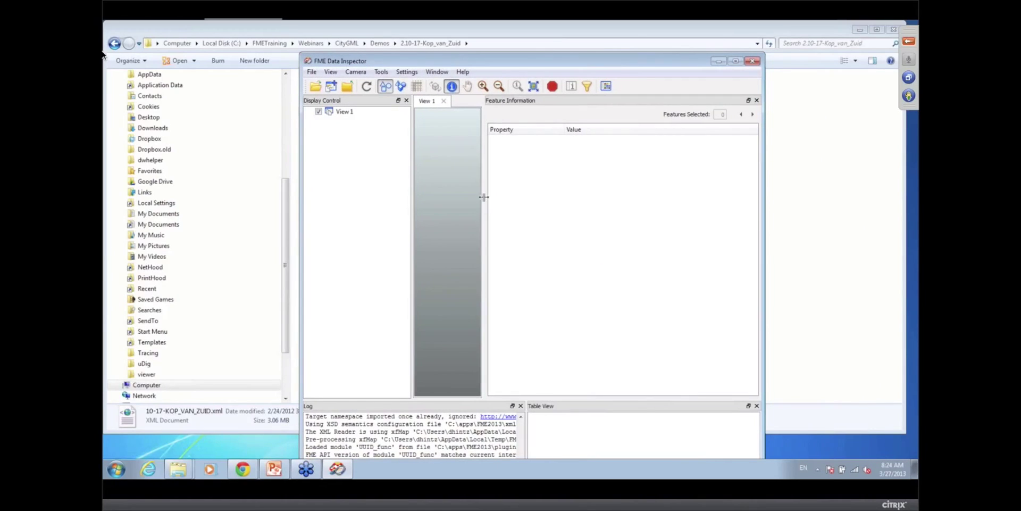
{"action": "left_click_drag", "start_coordinate": [484, 197], "coordinate": [628, 198]}
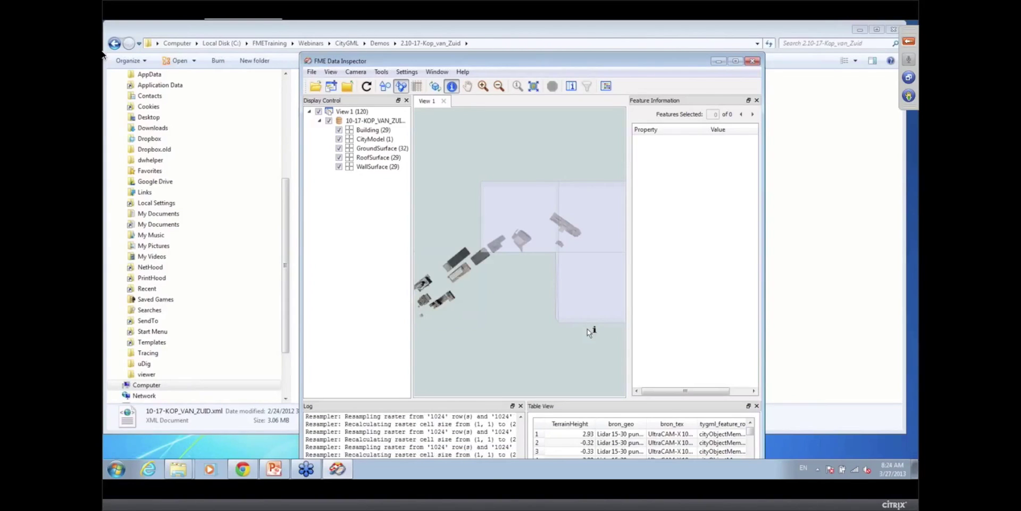
Maximize the inspector, then orbit and zoom into the textured Kop van Zuid buildings
{"action": "left_click", "coordinate": [735, 61]}
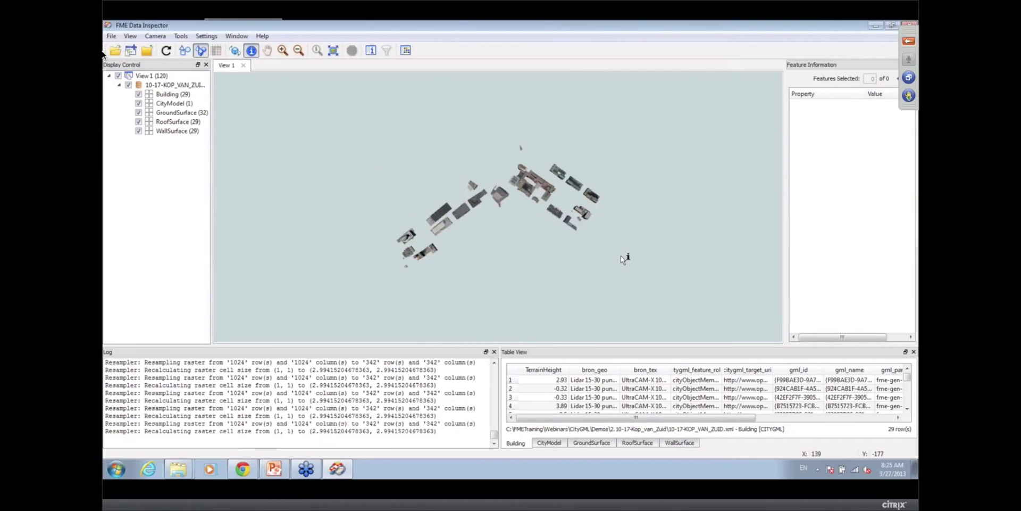
{"action": "left_click", "coordinate": [235, 50]}
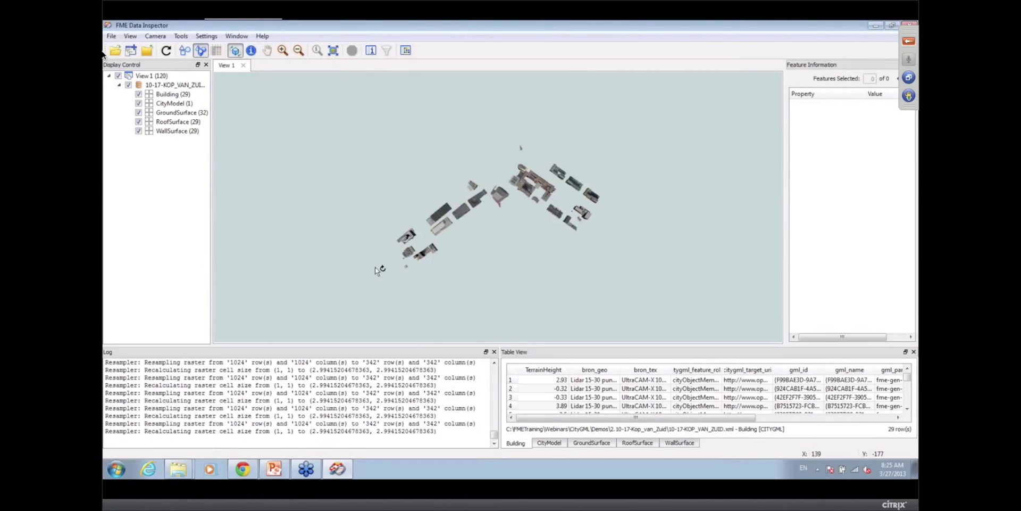
{"action": "left_click_drag", "start_coordinate": [375, 267], "coordinate": [472, 250]}
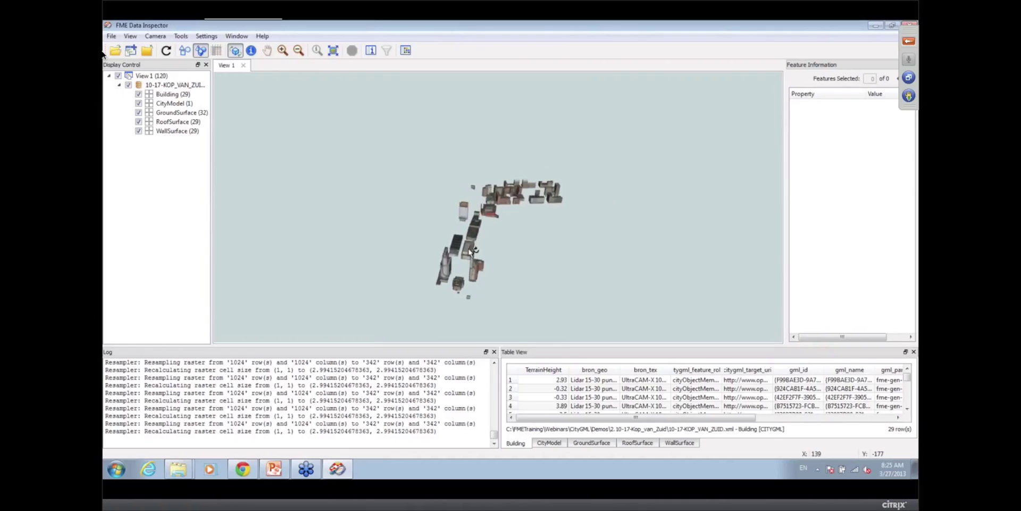
{"action": "scroll", "coordinate": [469, 252], "scroll_direction": "up", "scroll_amount": 10}
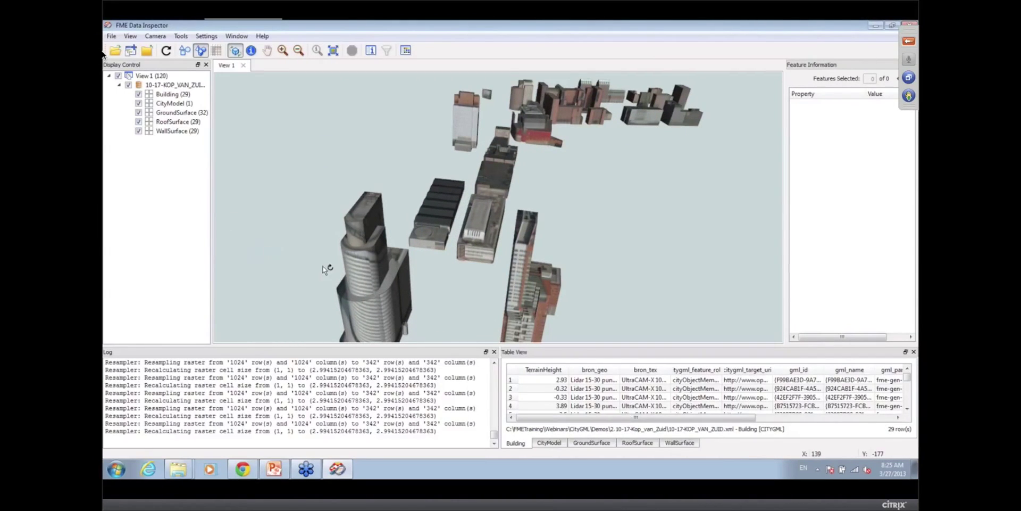
Query the tower's WallSurface: 8 attributes, 293-surface lod2MultiSurface, EPSG:28992
{"action": "left_click", "coordinate": [253, 53]}
{"action": "left_click", "coordinate": [366, 274]}
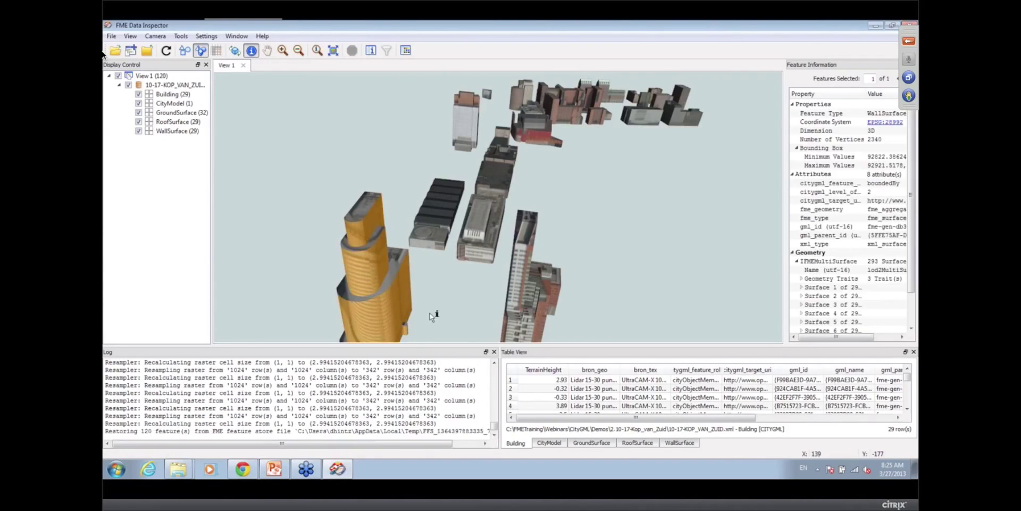
{"action": "left_click_drag", "start_coordinate": [784, 121], "coordinate": [660, 121]}
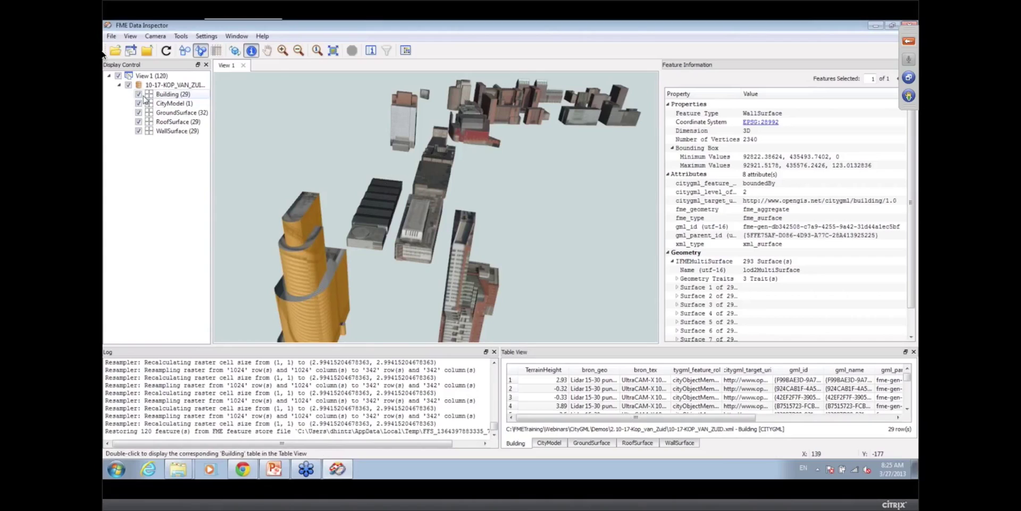
Query the orange block's roof surface and expand its geometry traits and first of 15 surfaces
{"action": "left_click", "coordinate": [379, 230]}
{"action": "mouse_move", "coordinate": [913, 272]}
{"action": "left_mouse_down"}
{"action": "mouse_move", "coordinate": [913, 288]}
{"action": "mouse_move", "coordinate": [912, 270]}
{"action": "left_mouse_up"}
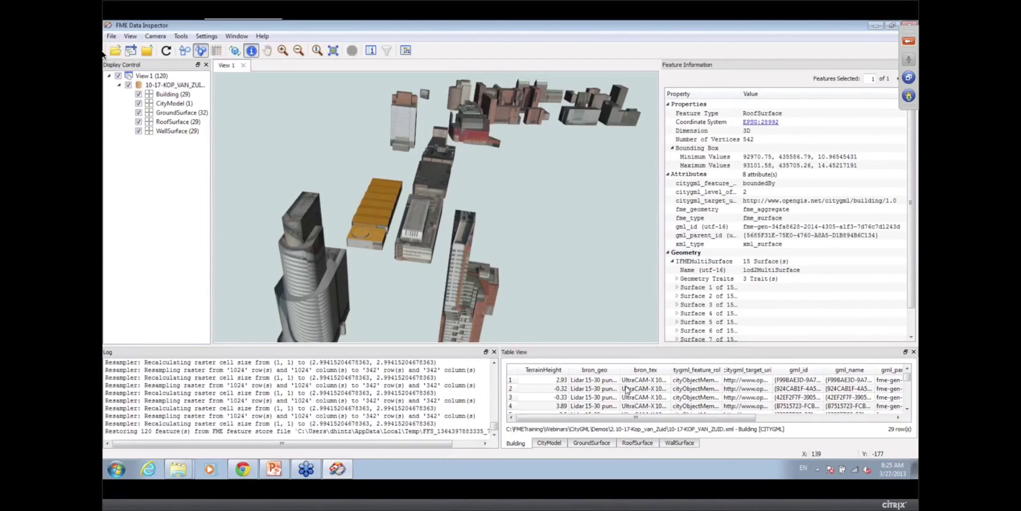
{"action": "left_click", "coordinate": [677, 279]}
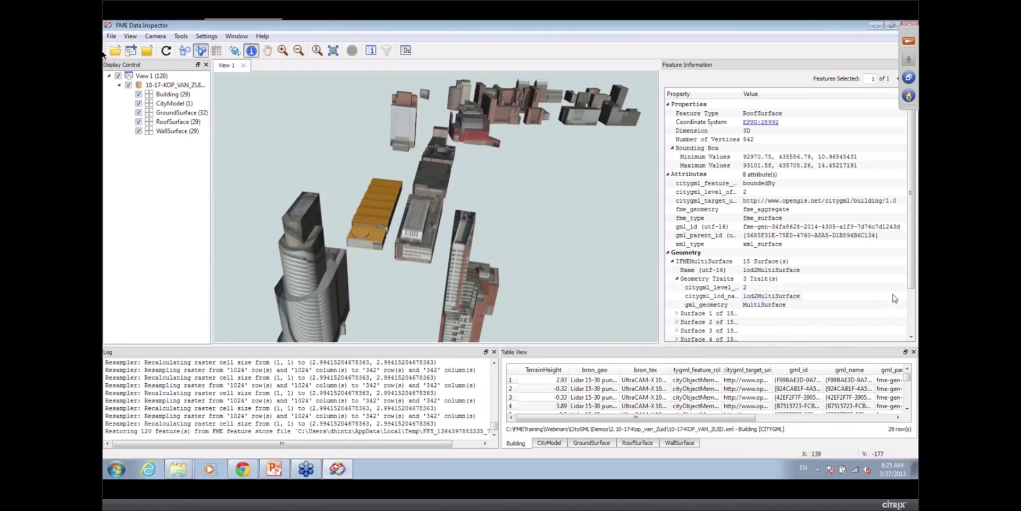
{"action": "scroll", "coordinate": [911, 276], "scroll_direction": "down", "scroll_amount": 2}
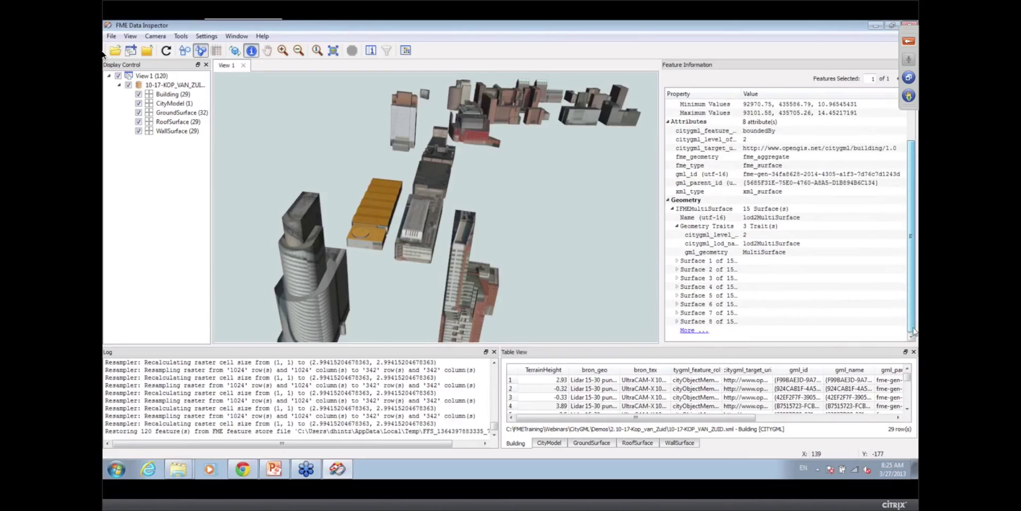
{"action": "left_click", "coordinate": [677, 261]}
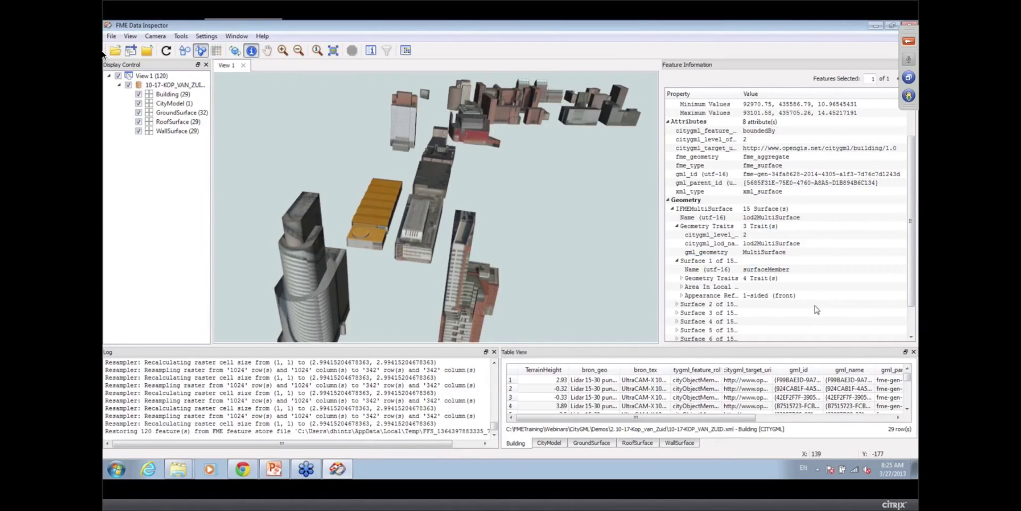
Inspect Surface 2's geometry traits and texture reference, query the tall tower, then minimize the inspector
{"action": "left_click", "coordinate": [678, 304]}
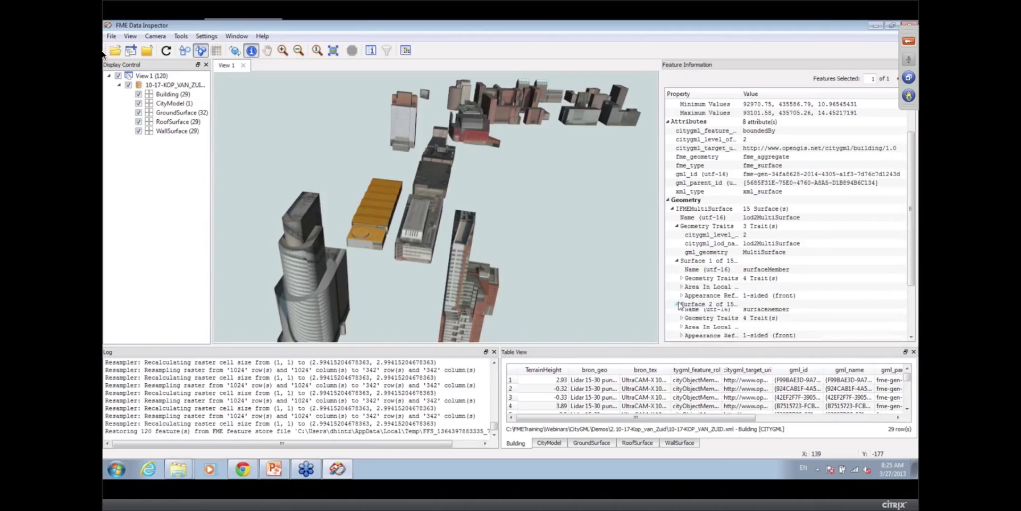
{"action": "left_click_drag", "start_coordinate": [913, 284], "coordinate": [913, 323]}
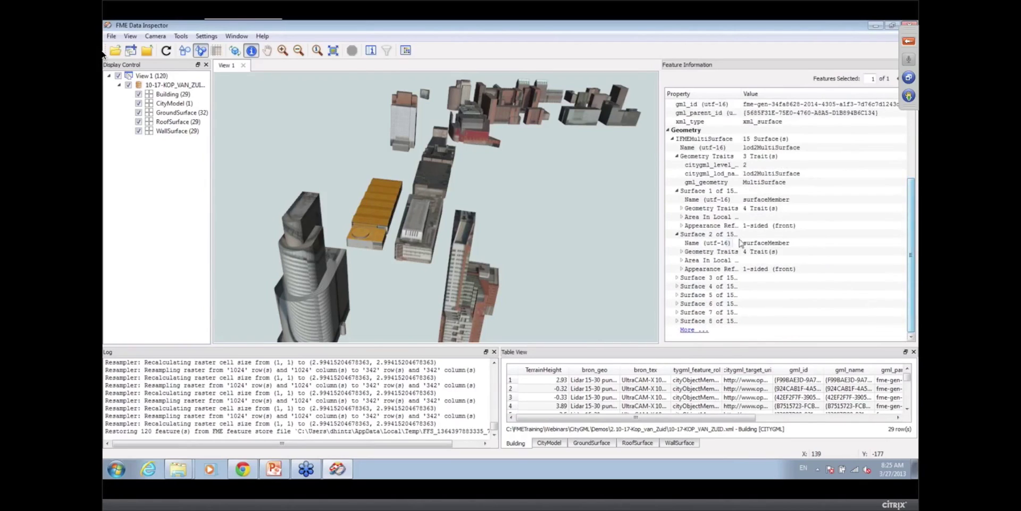
{"action": "left_click", "coordinate": [683, 251]}
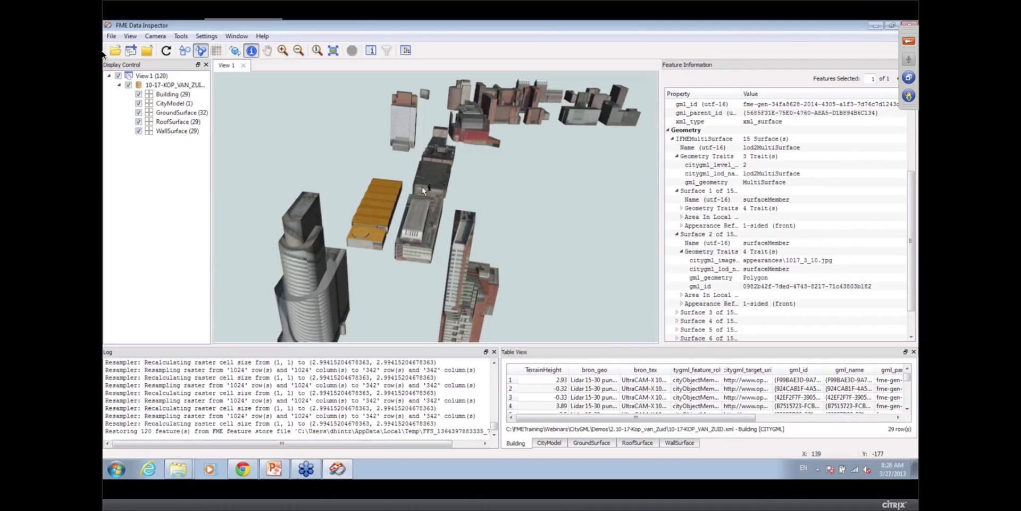
{"action": "left_click", "coordinate": [299, 263]}
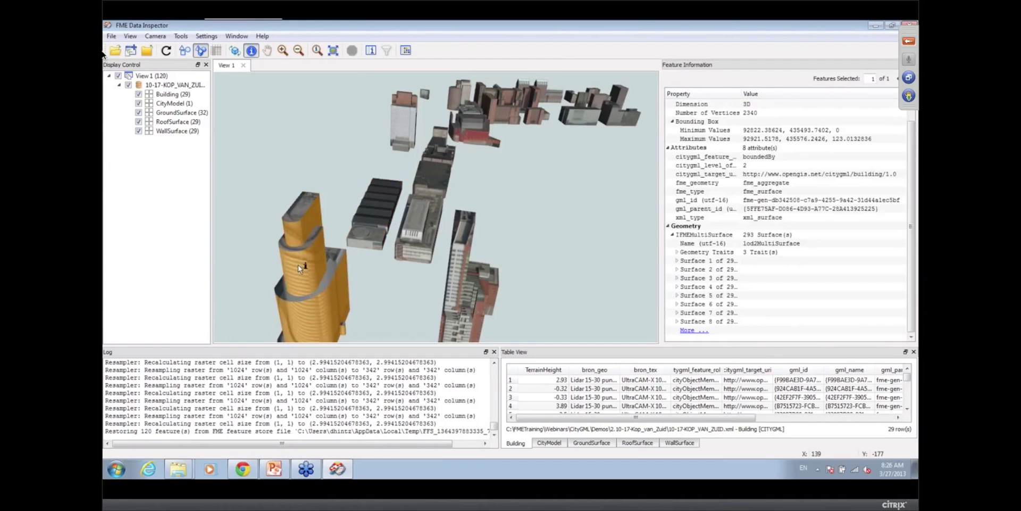
{"action": "left_click", "coordinate": [875, 25]}
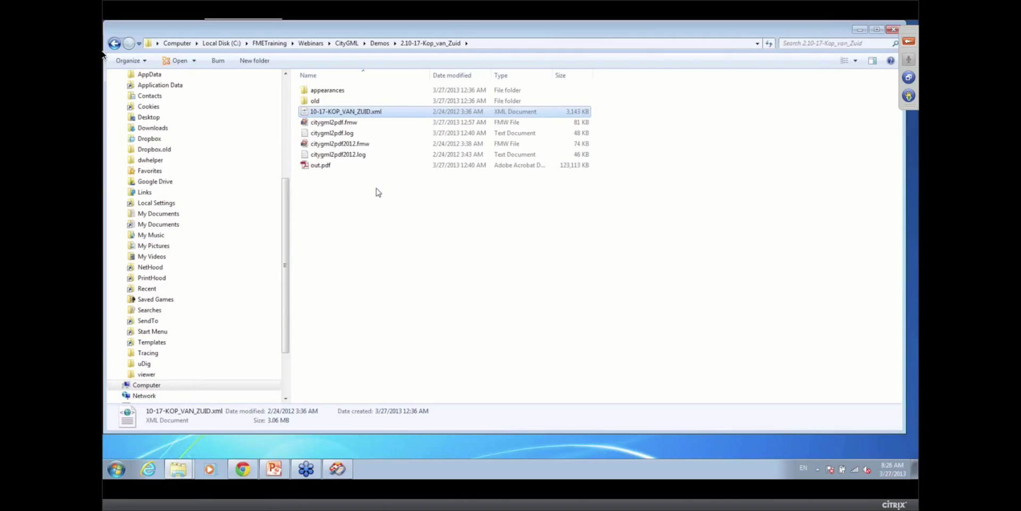
Generate a workspace from 10-17-KOP_VAN_ZUID.xml with Adobe 3D PDF output named mar27demo.pdf
{"action": "right_click", "coordinate": [367, 111]}
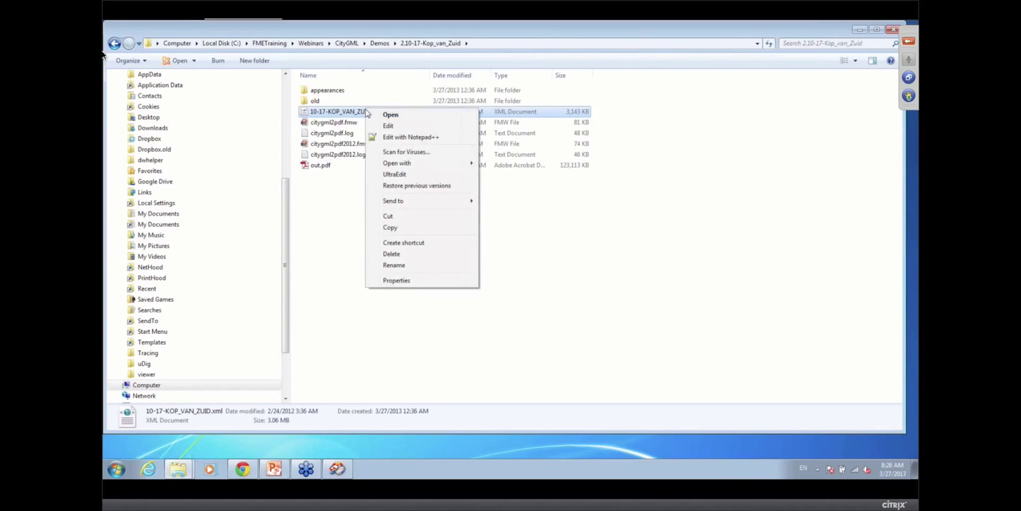
{"action": "mouse_move", "coordinate": [411, 166]}
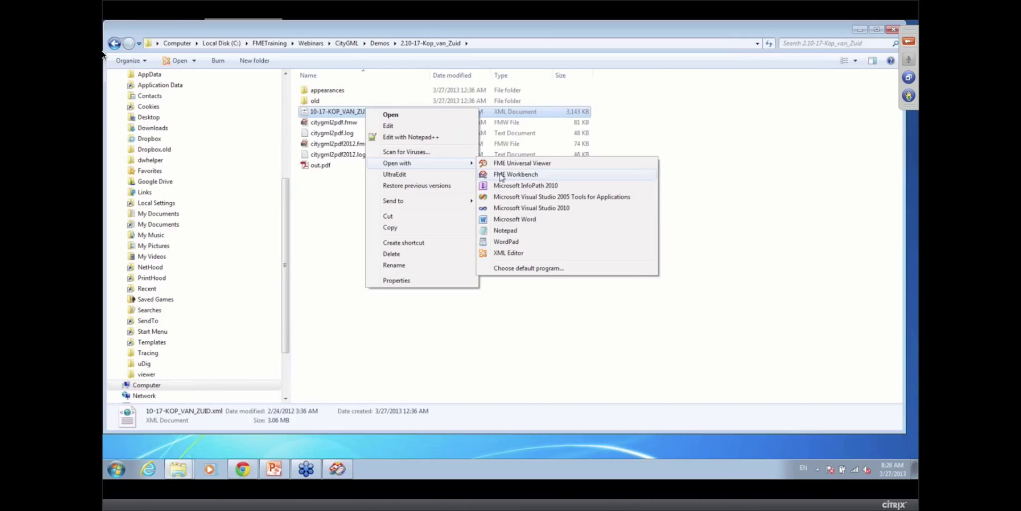
{"action": "left_click", "coordinate": [501, 174]}
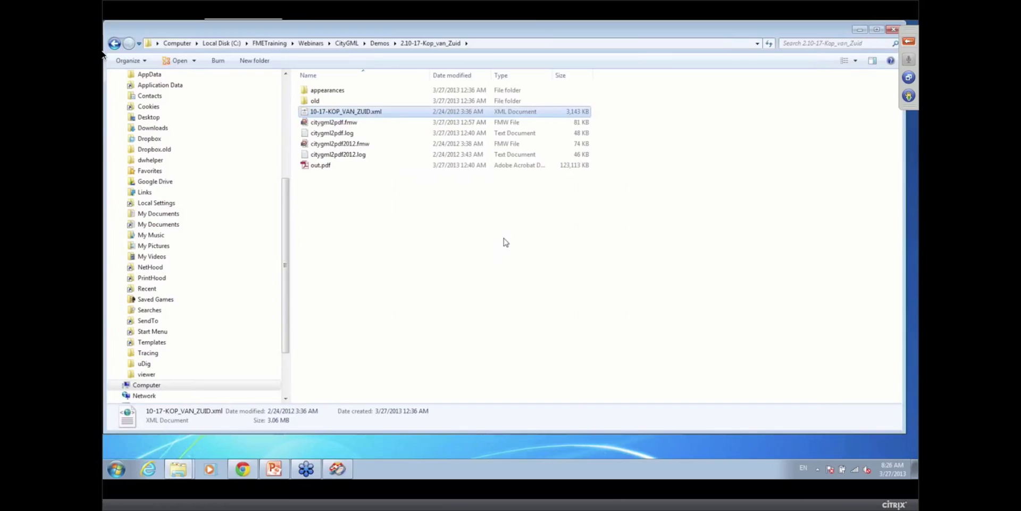
{"action": "left_click", "coordinate": [484, 310]}
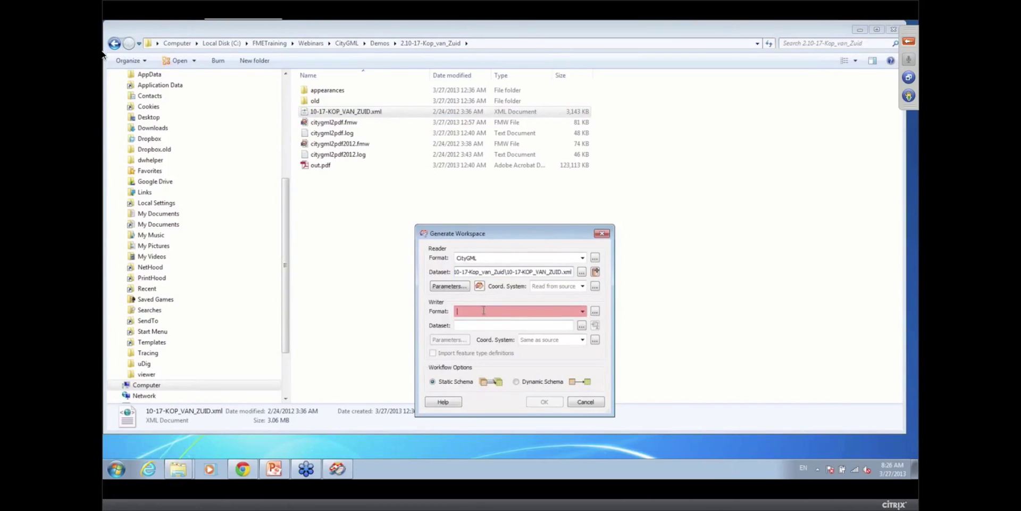
{"action": "type", "text": "3d"}
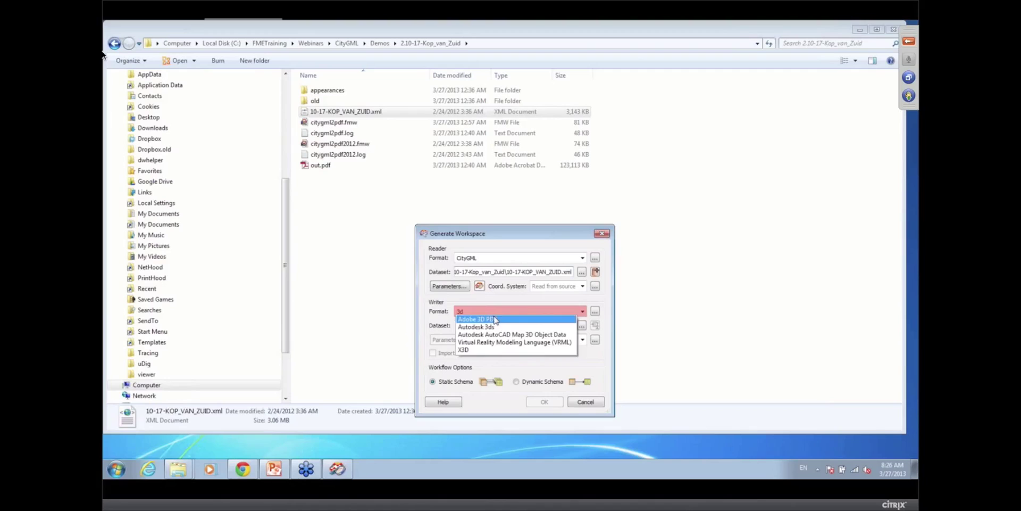
{"action": "left_click", "coordinate": [494, 319]}
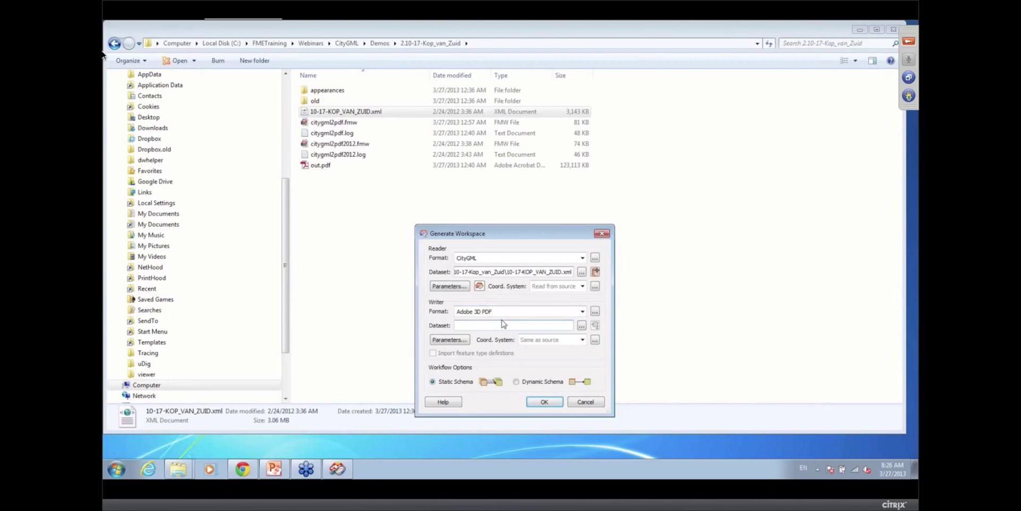
{"action": "type", "text": "mar27demo.pdf"}
Set the output location of mar27demo.pdf to the Desktop
{"action": "left_click", "coordinate": [582, 326]}
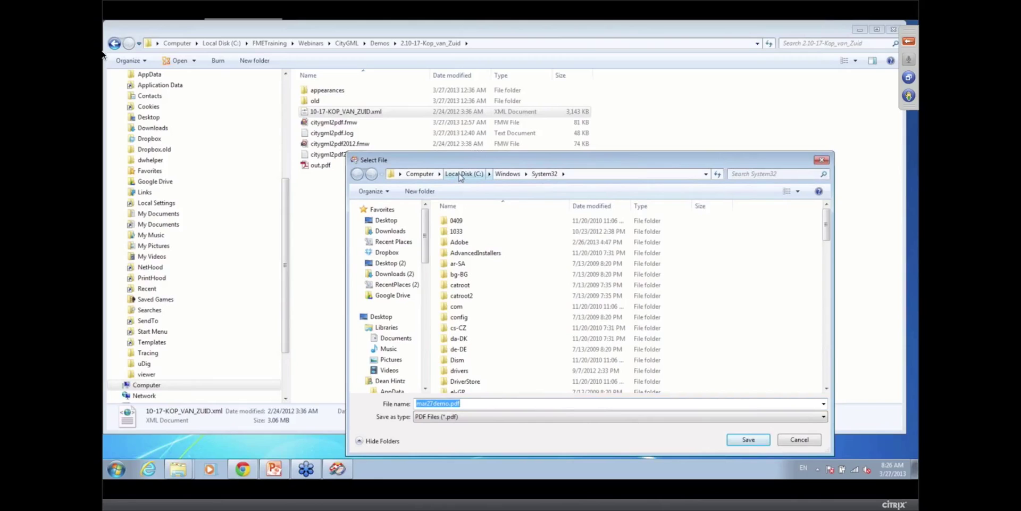
{"action": "left_click", "coordinate": [464, 173]}
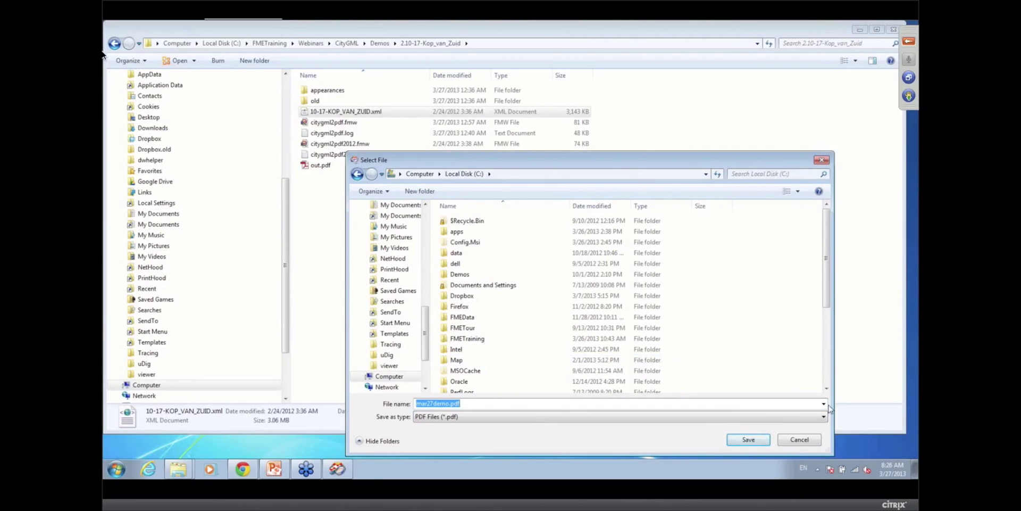
{"action": "left_click", "coordinate": [827, 380]}
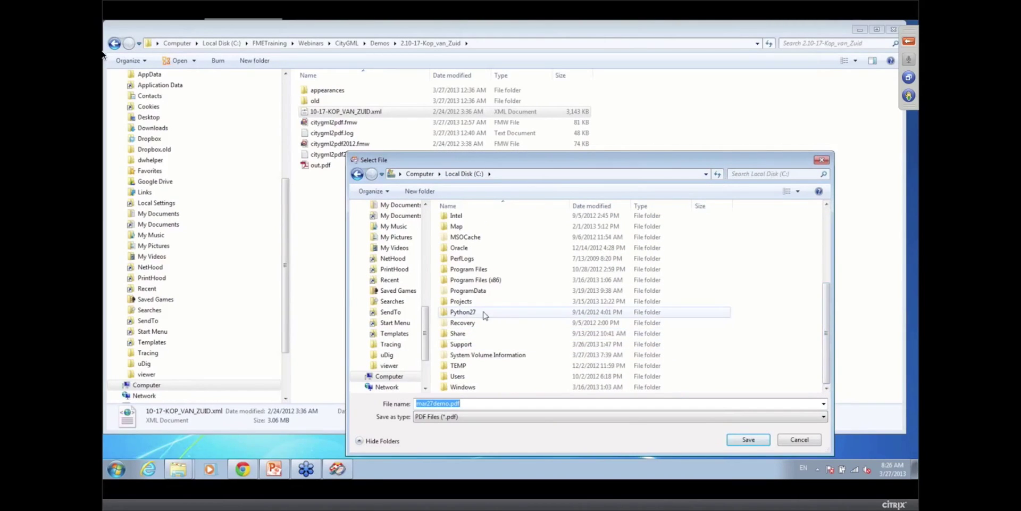
{"action": "left_click", "coordinate": [827, 241]}
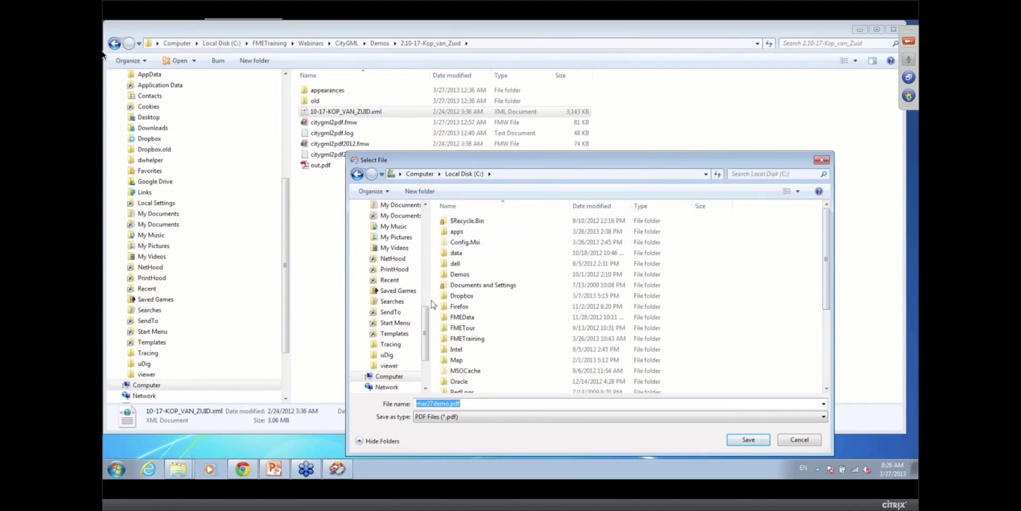
{"action": "left_click_drag", "start_coordinate": [425, 338], "coordinate": [426, 234]}
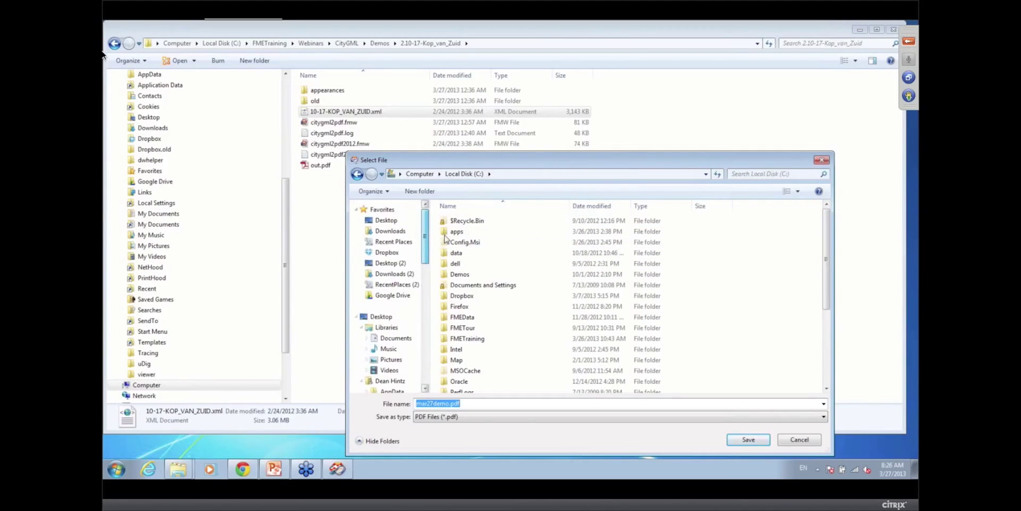
{"action": "left_click", "coordinate": [386, 220]}
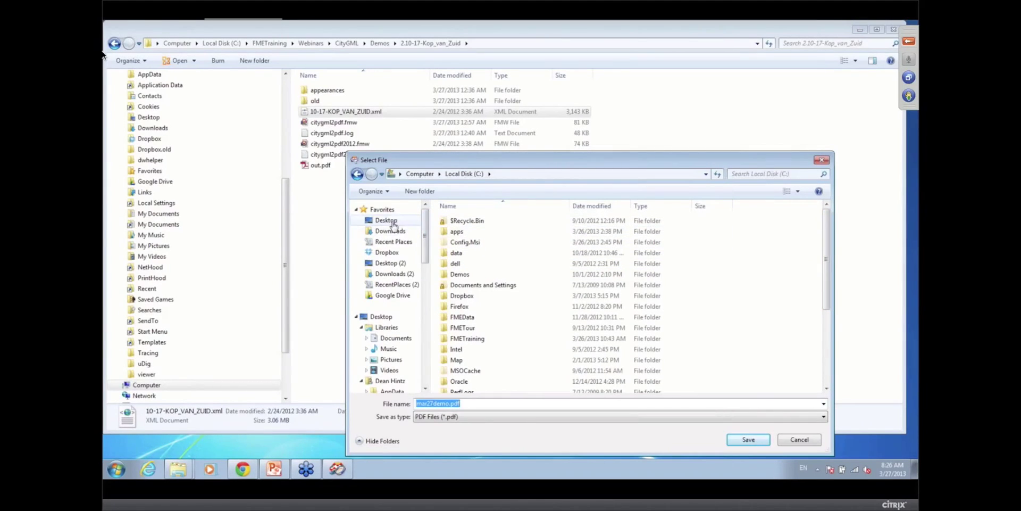
{"action": "left_click", "coordinate": [733, 441]}
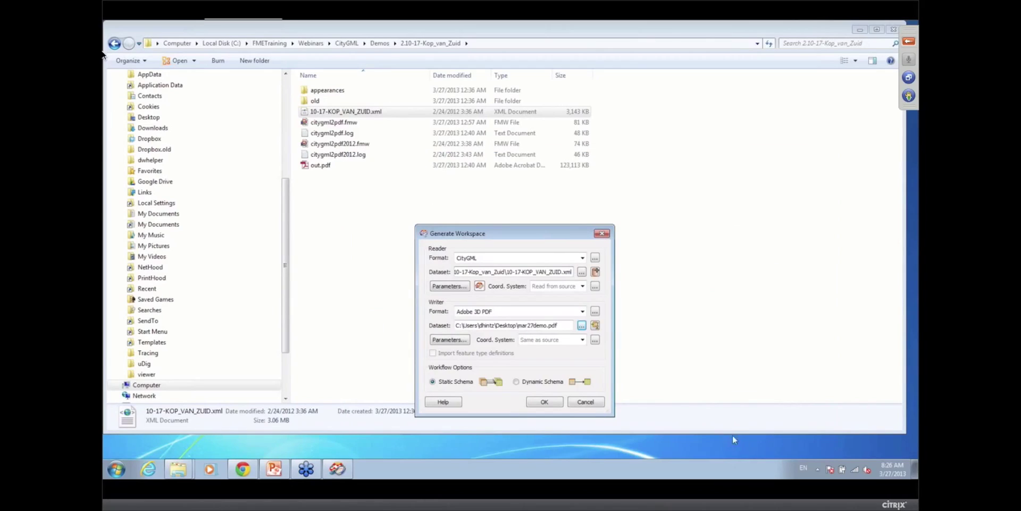
Create the workspace with all five feature types and run the translation to PDF
{"action": "left_click", "coordinate": [544, 402]}
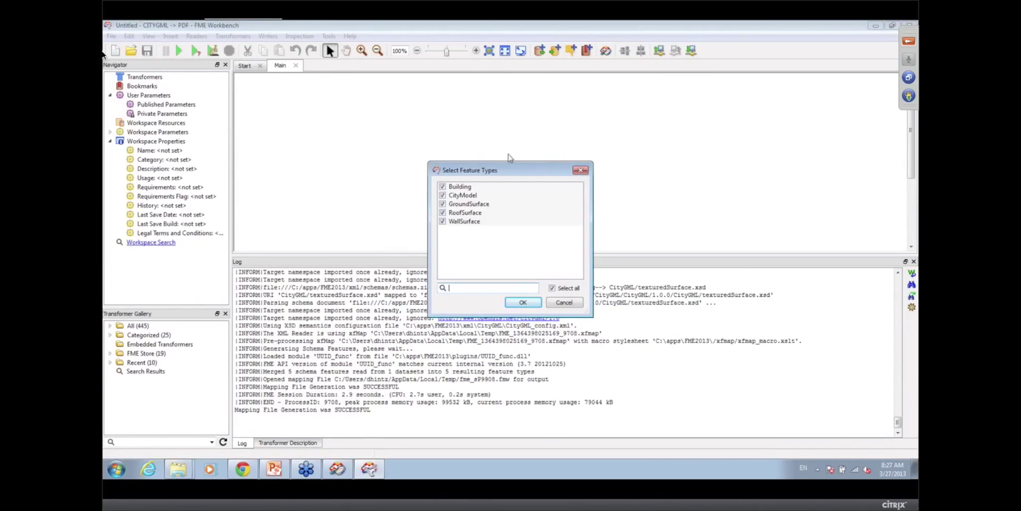
{"action": "left_click", "coordinate": [524, 302]}
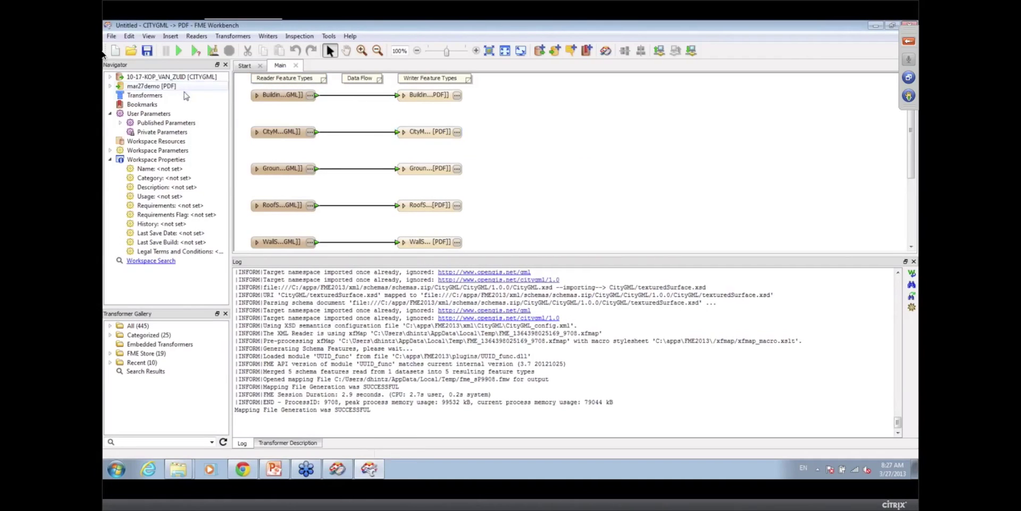
{"action": "left_click", "coordinate": [181, 51]}
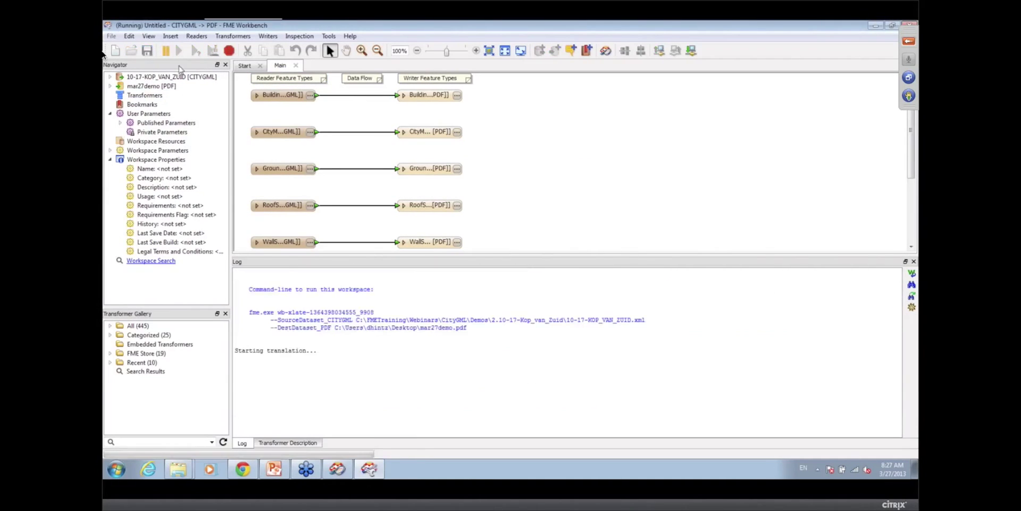
{"action": "left_click", "coordinate": [876, 25]}
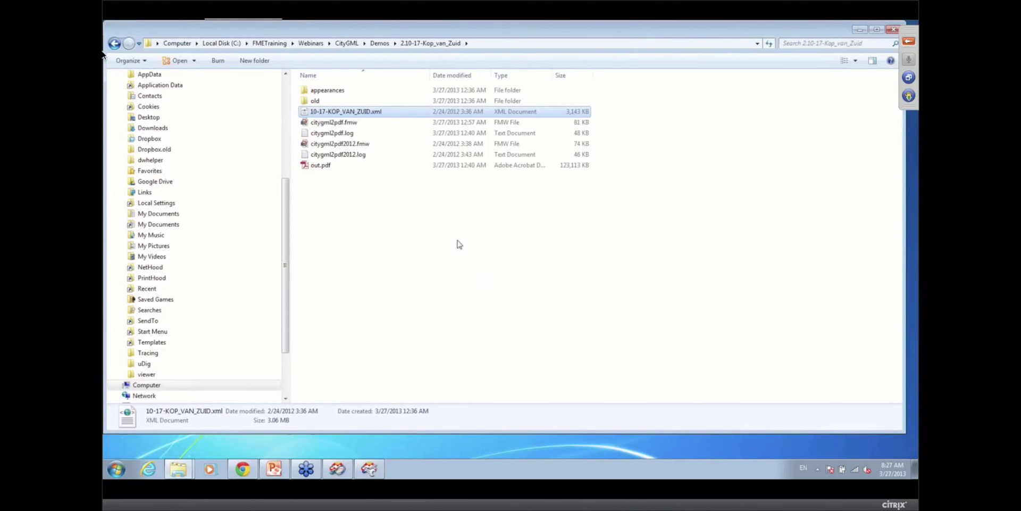
Hide the Building, CityModel, GroundSurface and WallSurface layers and inspect three roofs
{"action": "left_click", "coordinate": [370, 471]}
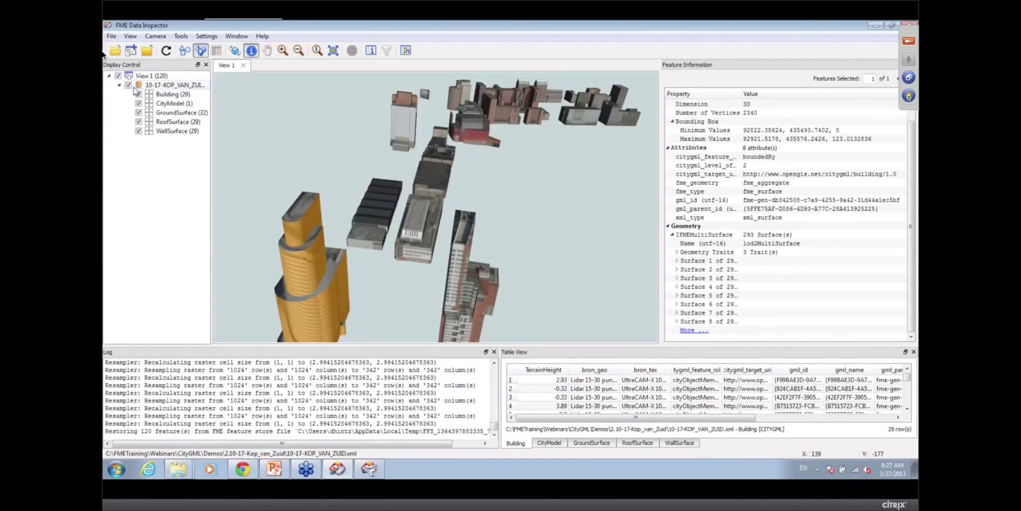
{"action": "left_click", "coordinate": [138, 113]}
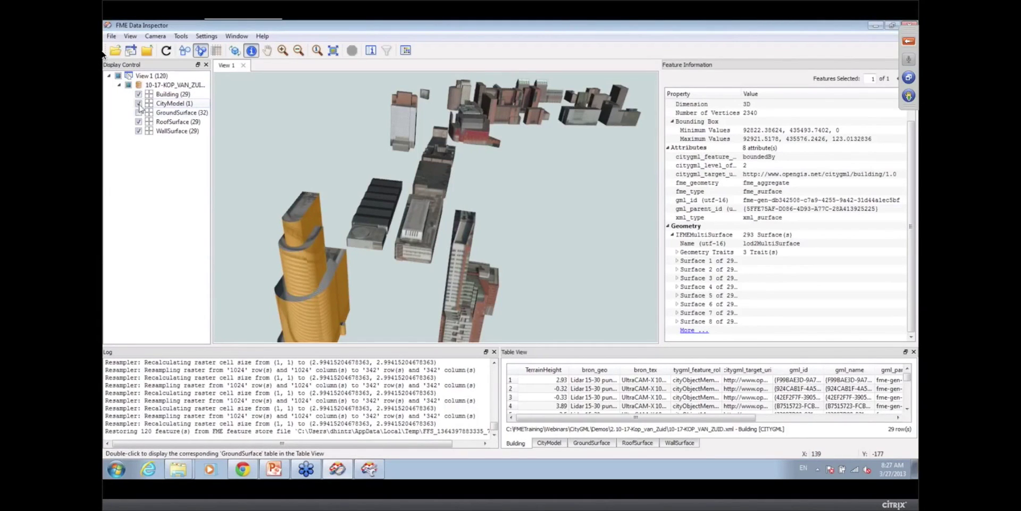
{"action": "left_click", "coordinate": [139, 94]}
{"action": "left_click", "coordinate": [138, 103]}
{"action": "left_click", "coordinate": [139, 131]}
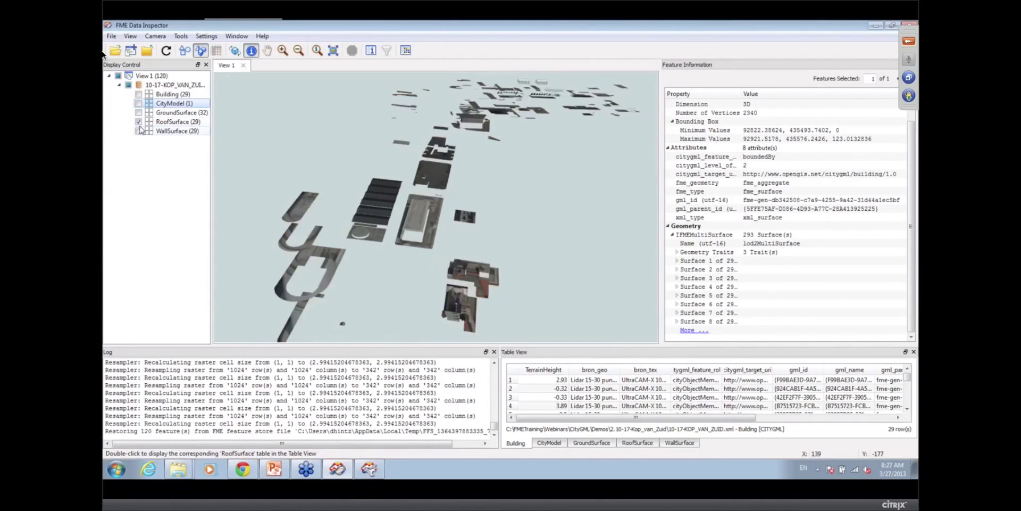
{"action": "left_click", "coordinate": [328, 277]}
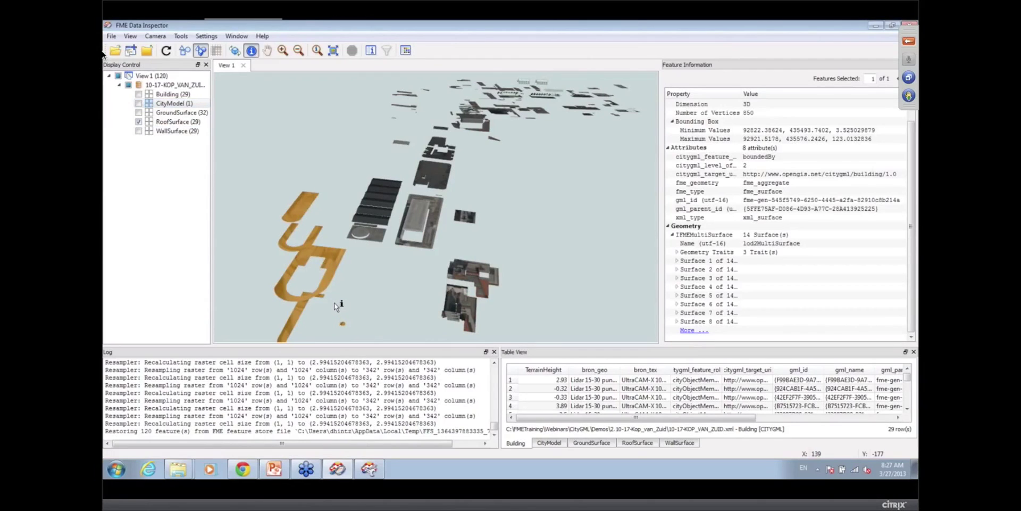
{"action": "left_click", "coordinate": [376, 195]}
{"action": "left_click", "coordinate": [418, 231]}
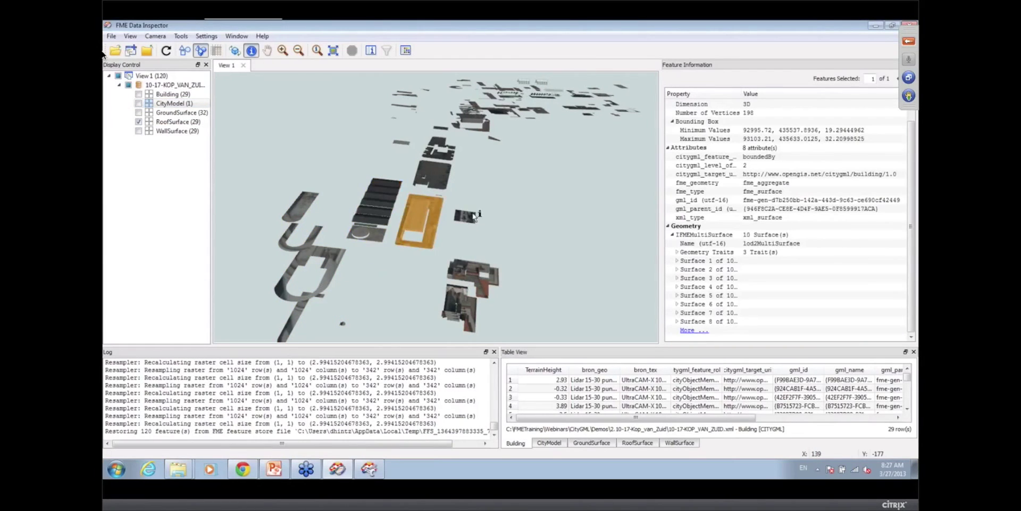
Show the wall surfaces again, inspect the long building's 82-surface boundedBy feature, then minimize
{"action": "scroll", "coordinate": [439, 187], "scroll_direction": "up", "scroll_amount": 5}
{"action": "scroll", "coordinate": [438, 188], "scroll_direction": "up", "scroll_amount": 2}
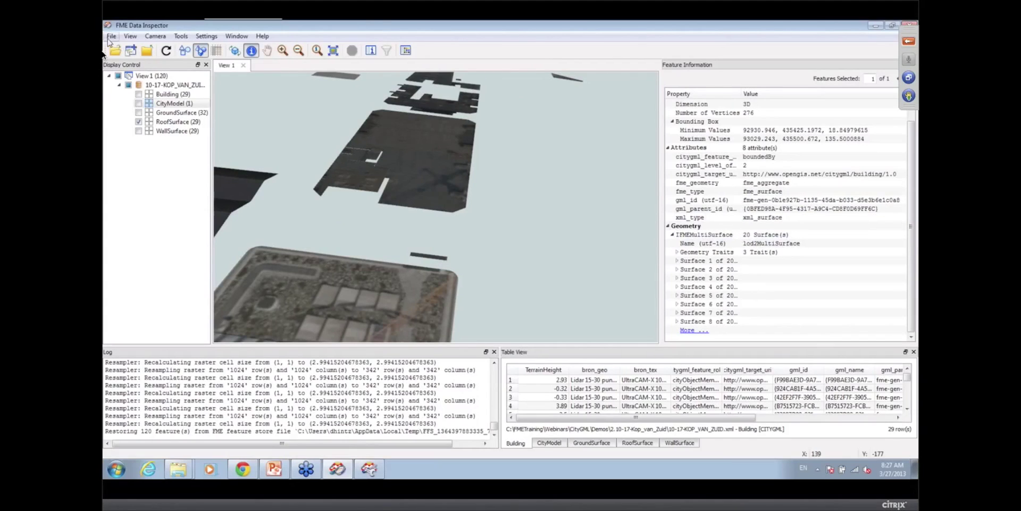
{"action": "left_click", "coordinate": [139, 131]}
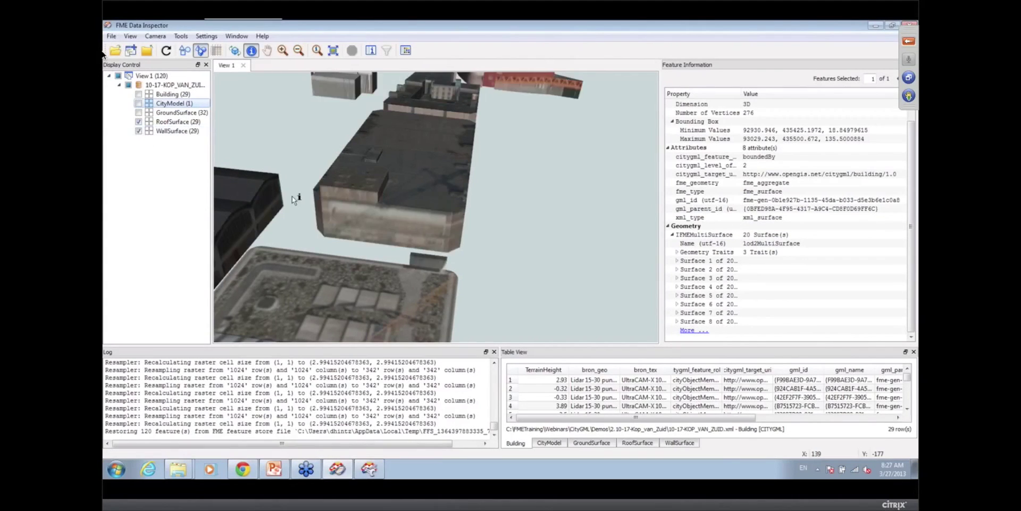
{"action": "scroll", "coordinate": [296, 199], "scroll_direction": "down", "scroll_amount": 5}
{"action": "left_click", "coordinate": [302, 215]}
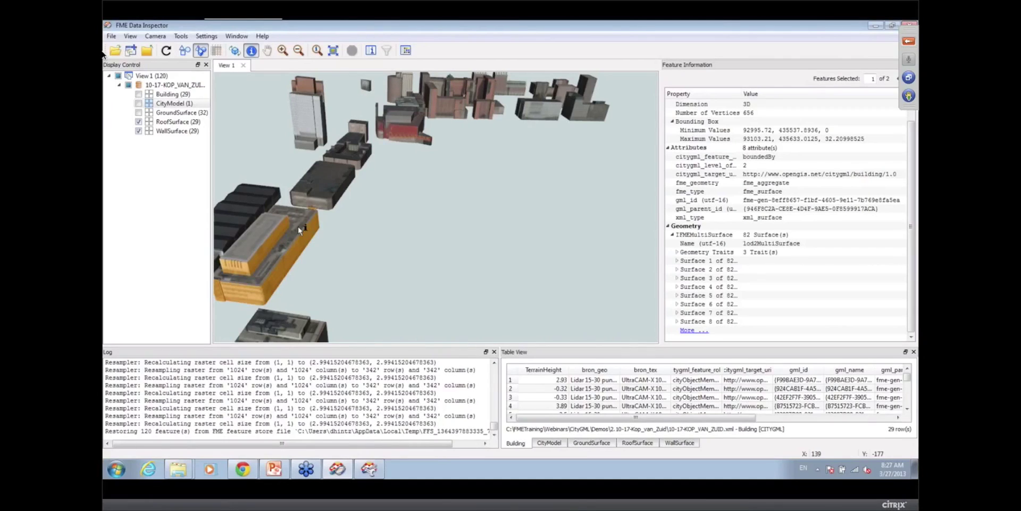
{"action": "left_click", "coordinate": [874, 27]}
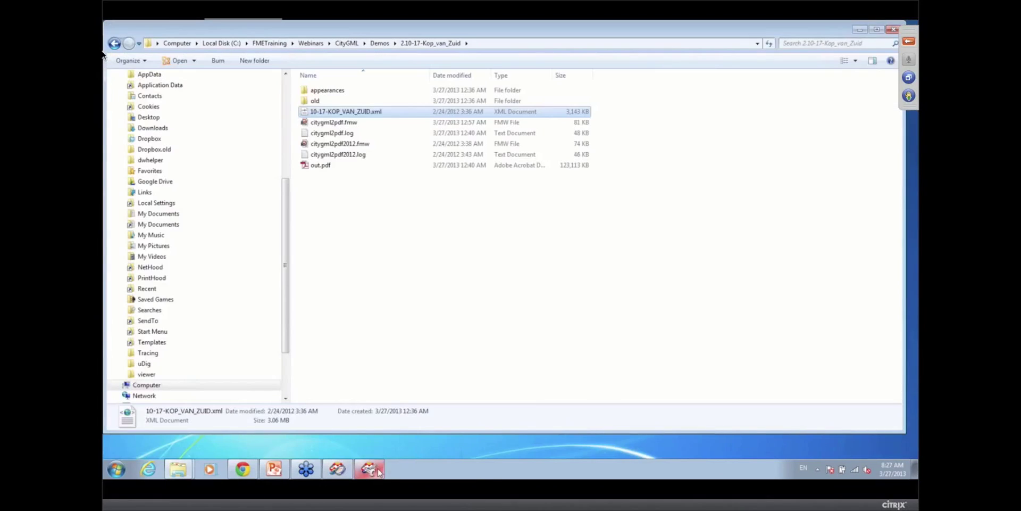
Review the User Attributes of the Building reader feature type
{"action": "left_click", "coordinate": [369, 468]}
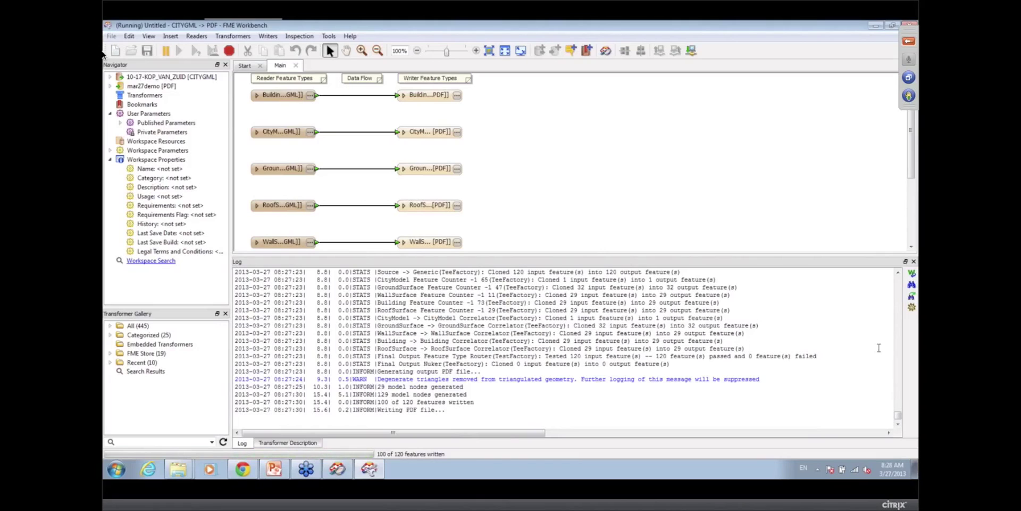
{"action": "left_click", "coordinate": [279, 101]}
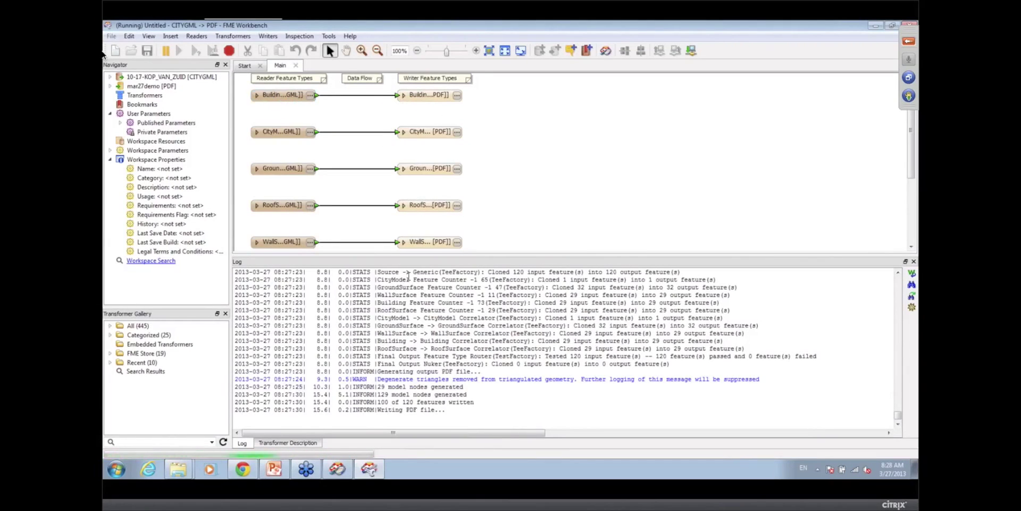
{"action": "left_click", "coordinate": [257, 95]}
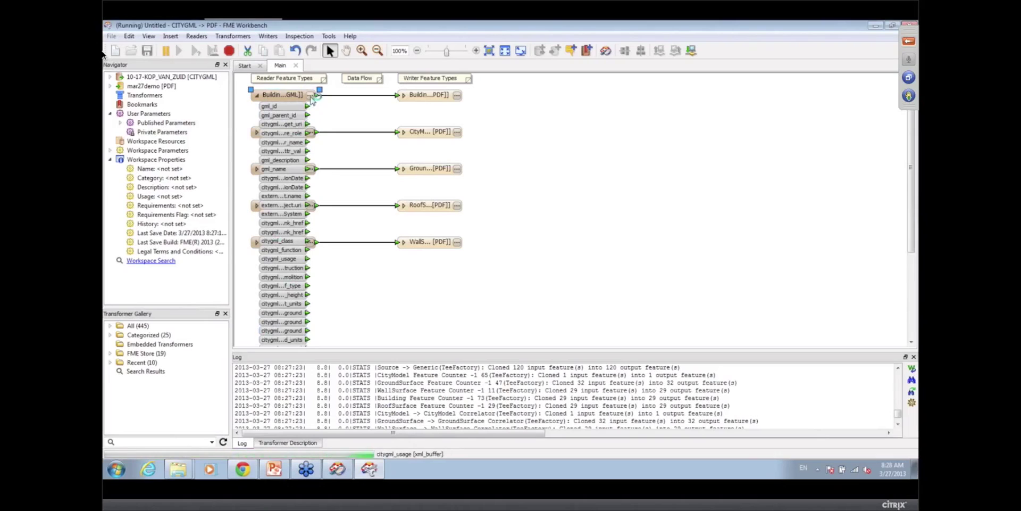
{"action": "left_click", "coordinate": [310, 95]}
{"action": "left_click", "coordinate": [450, 170]}
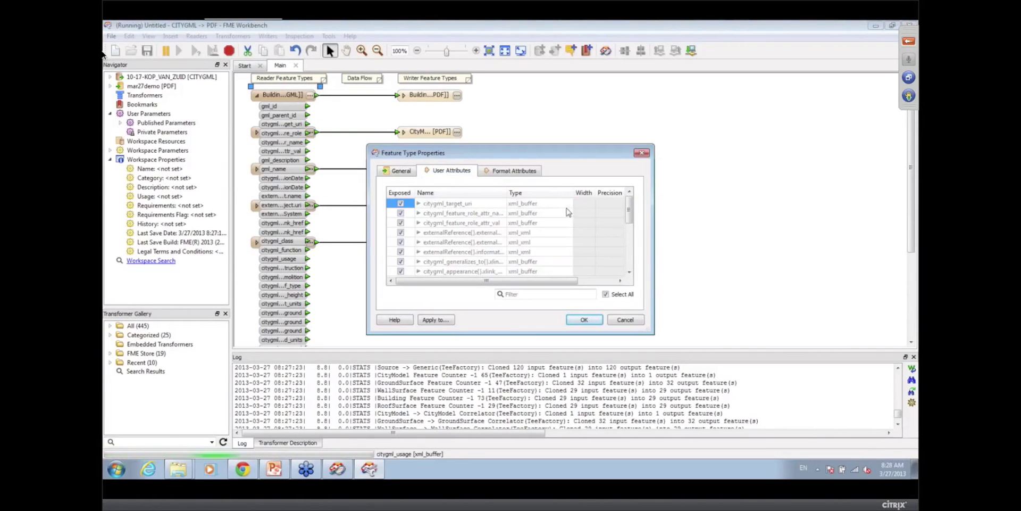
{"action": "left_click_drag", "start_coordinate": [654, 333], "coordinate": [697, 449]}
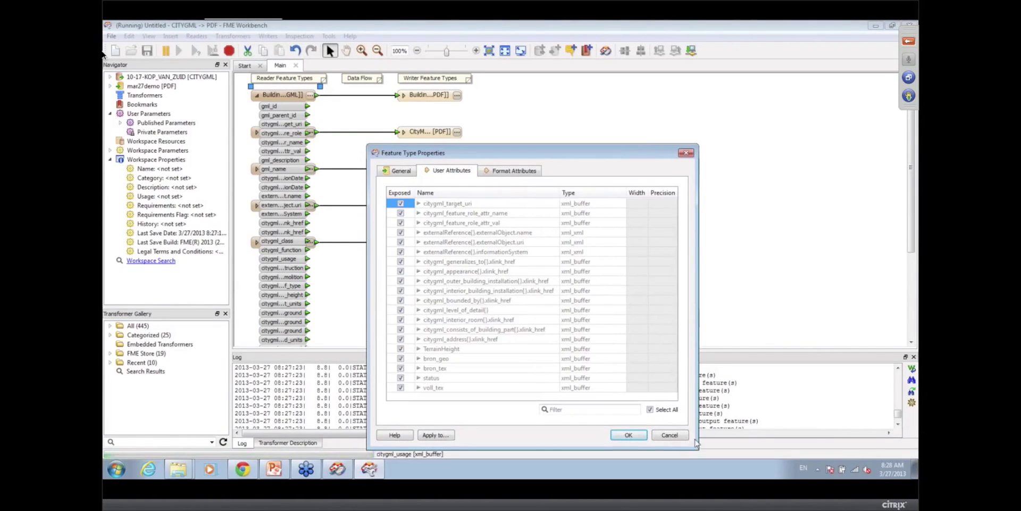
{"action": "left_click", "coordinate": [666, 435]}
Review the Building writer's User Attributes, then collapse both Building feature types
{"action": "left_click", "coordinate": [404, 96]}
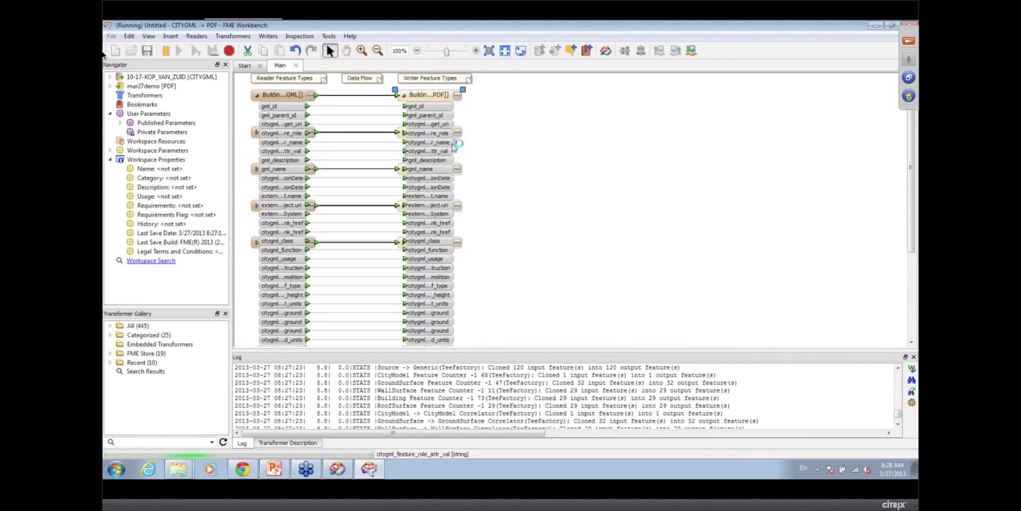
{"action": "left_click", "coordinate": [457, 95]}
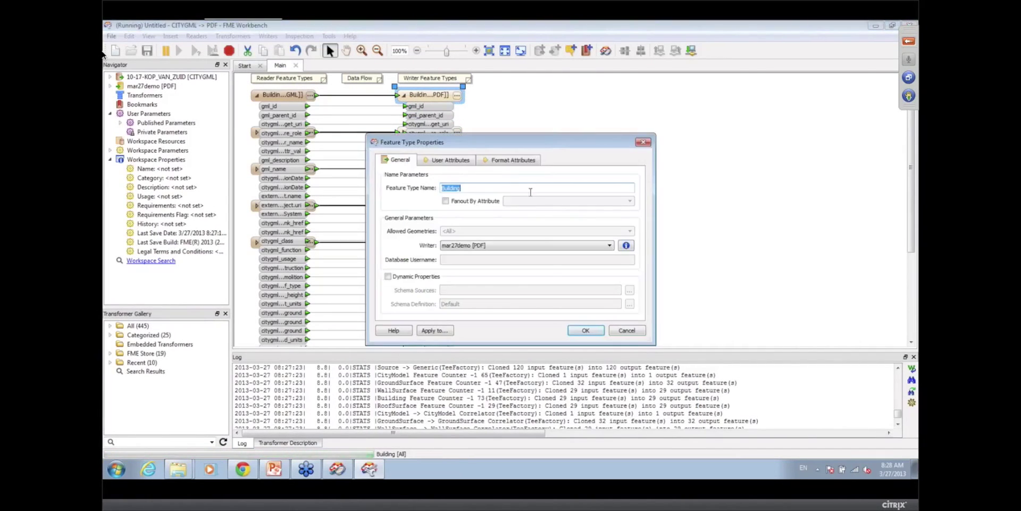
{"action": "left_click", "coordinate": [467, 161]}
{"action": "left_click_drag", "start_coordinate": [630, 205], "coordinate": [627, 252]}
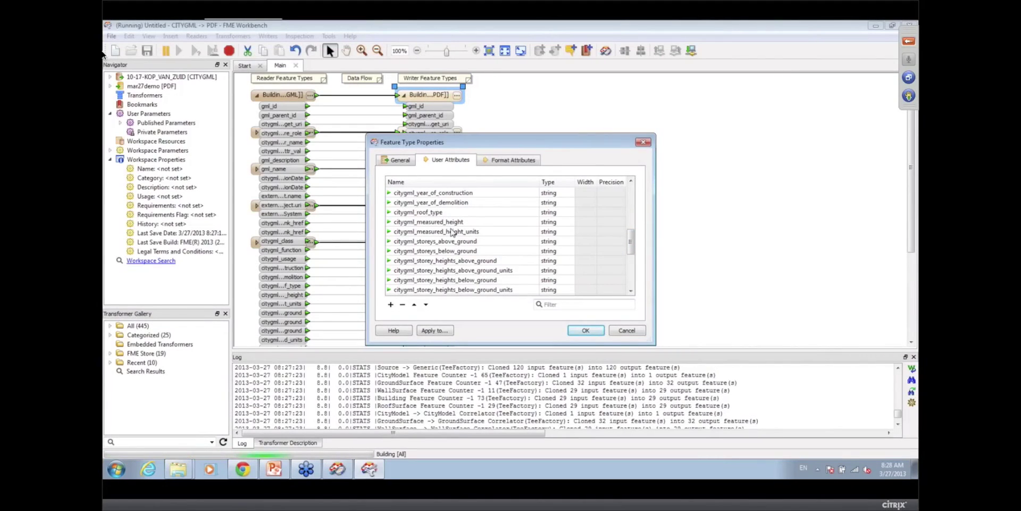
{"action": "key", "text": "Return"}
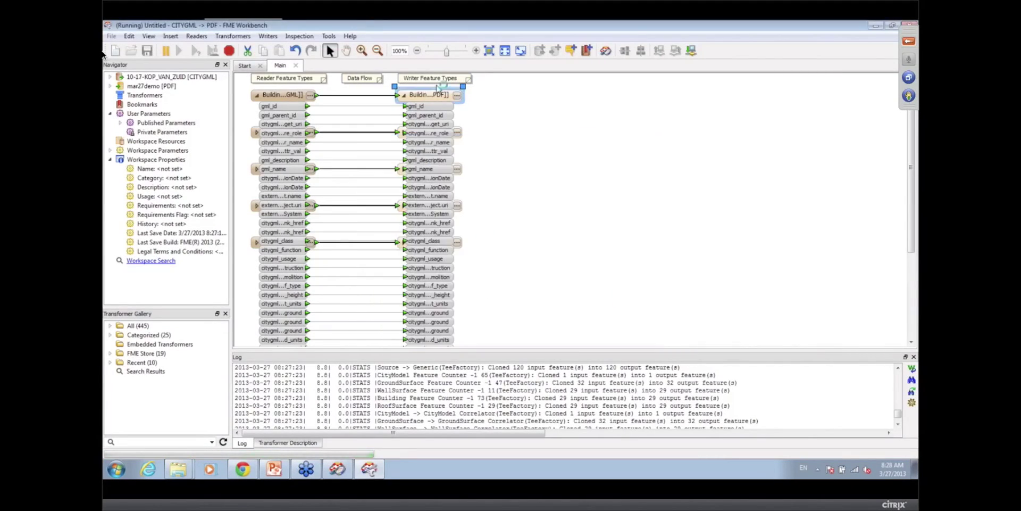
{"action": "left_click", "coordinate": [403, 95]}
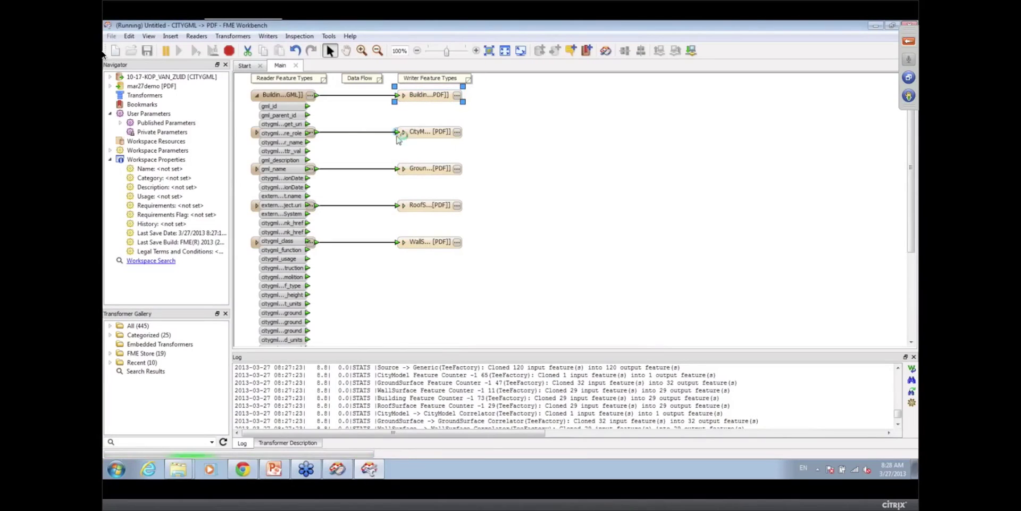
{"action": "left_click", "coordinate": [256, 95]}
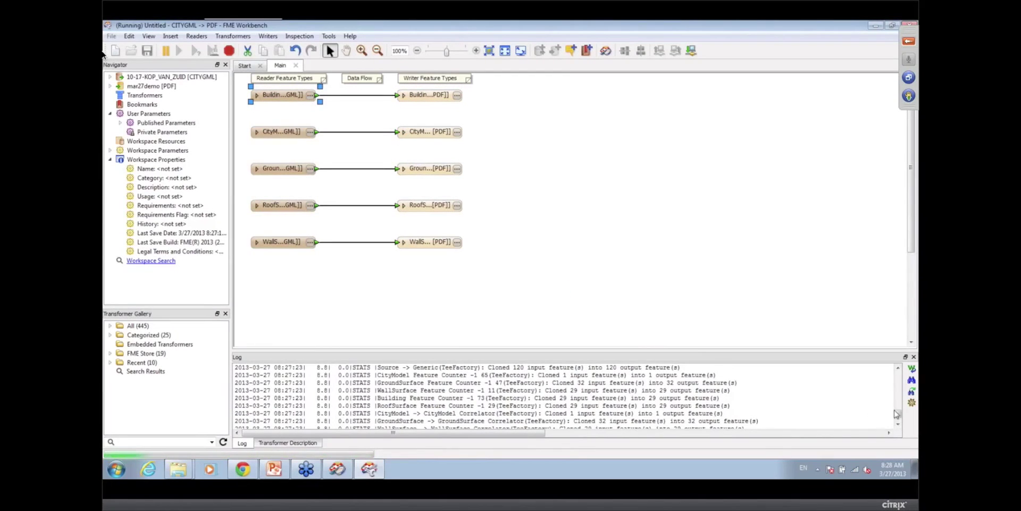
Dismiss the file-in-use error, confirm the 120-feature translation succeeded, and open mar27demo.pdf
{"action": "left_click", "coordinate": [876, 27]}
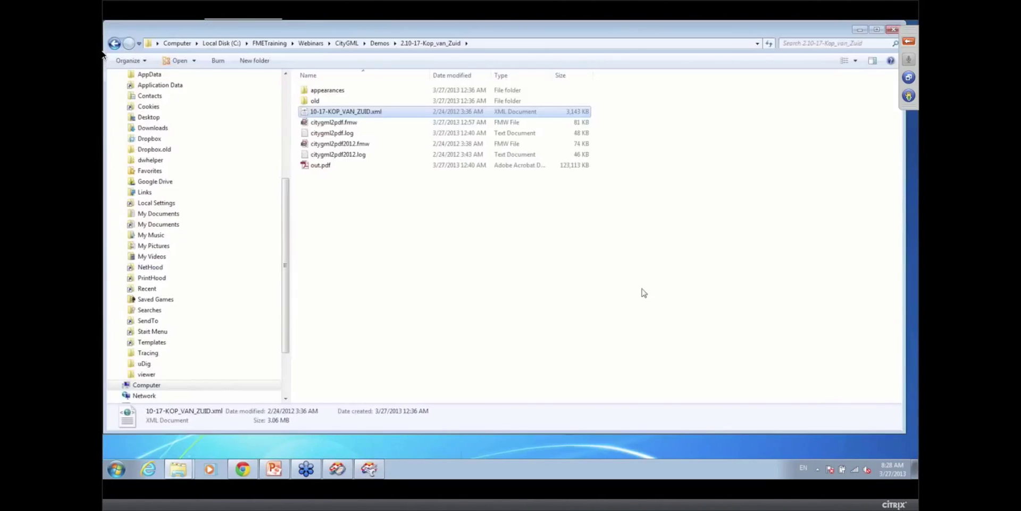
{"action": "left_click", "coordinate": [861, 30]}
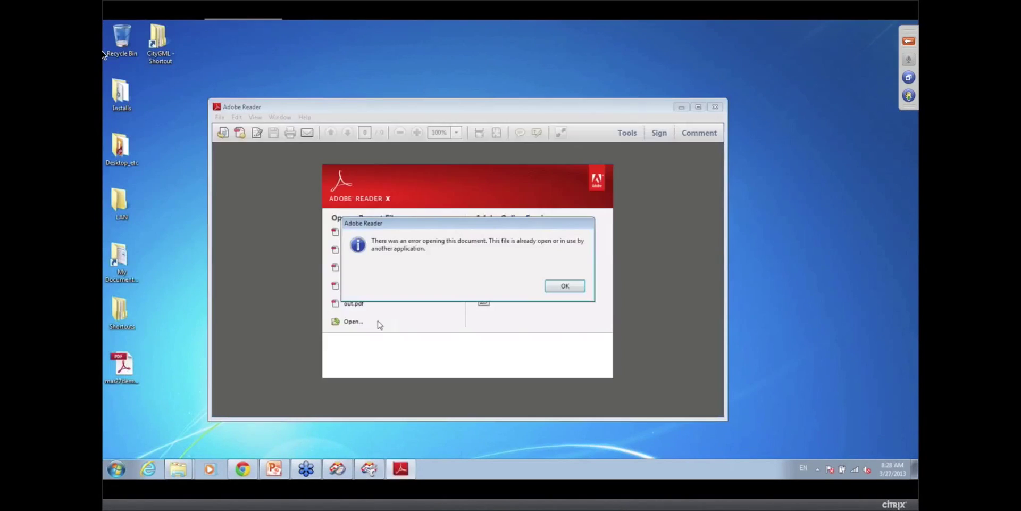
{"action": "left_click", "coordinate": [565, 286]}
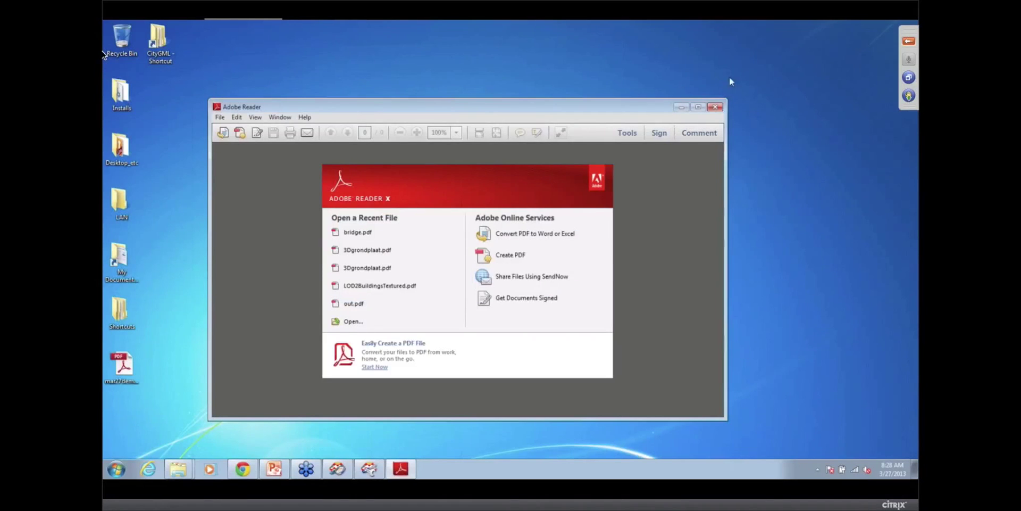
{"action": "left_click", "coordinate": [716, 106]}
{"action": "left_click", "coordinate": [369, 469]}
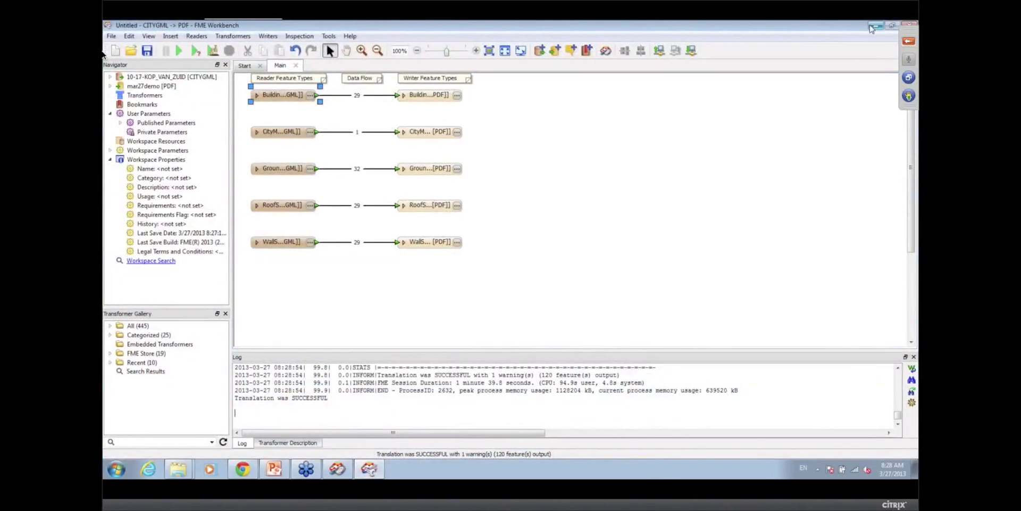
{"action": "key", "text": "super+d"}
{"action": "double_click", "coordinate": [122, 366]}
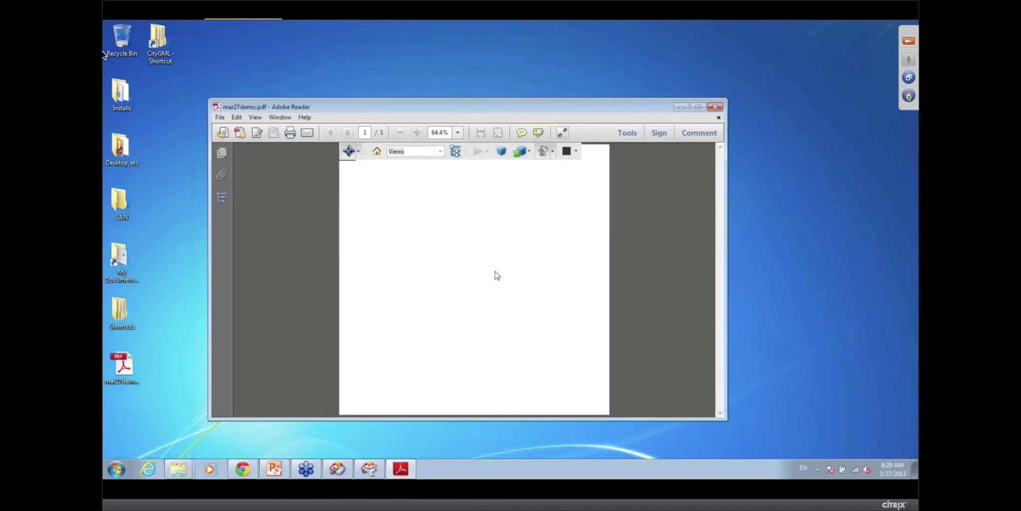
Maximize Reader and rotate, pan and zoom the textured Kop van Zuid 3D model
{"action": "left_click", "coordinate": [700, 108]}
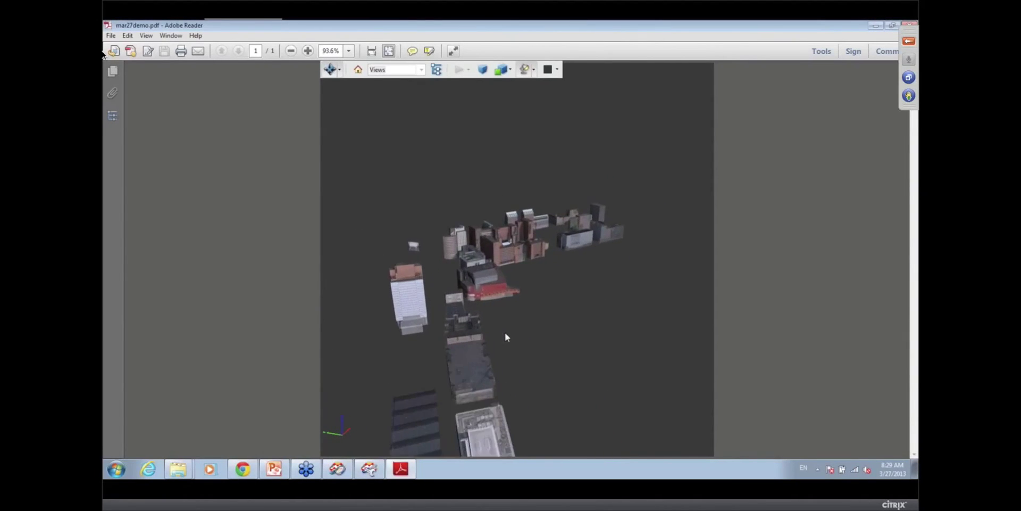
{"action": "left_click_drag", "start_coordinate": [469, 297], "coordinate": [468, 295]}
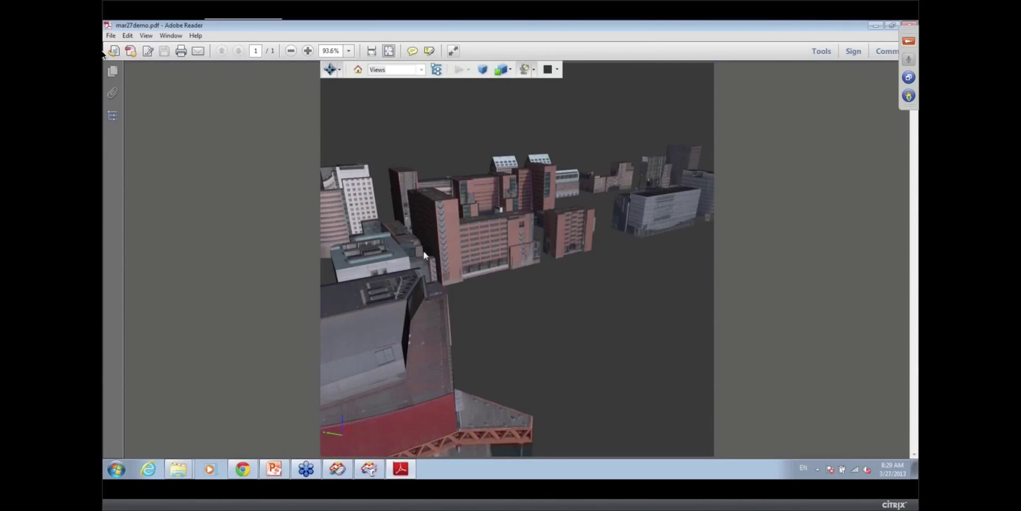
{"action": "left_click", "coordinate": [339, 71]}
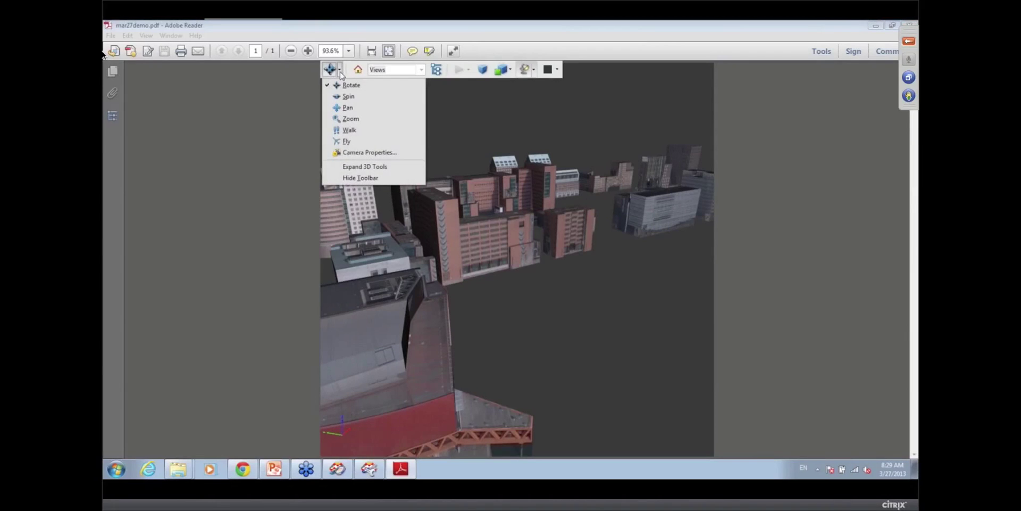
{"action": "left_click", "coordinate": [347, 107]}
{"action": "left_click_drag", "start_coordinate": [421, 336], "coordinate": [497, 269]}
{"action": "scroll", "coordinate": [456, 302], "scroll_direction": "down", "scroll_amount": 5}
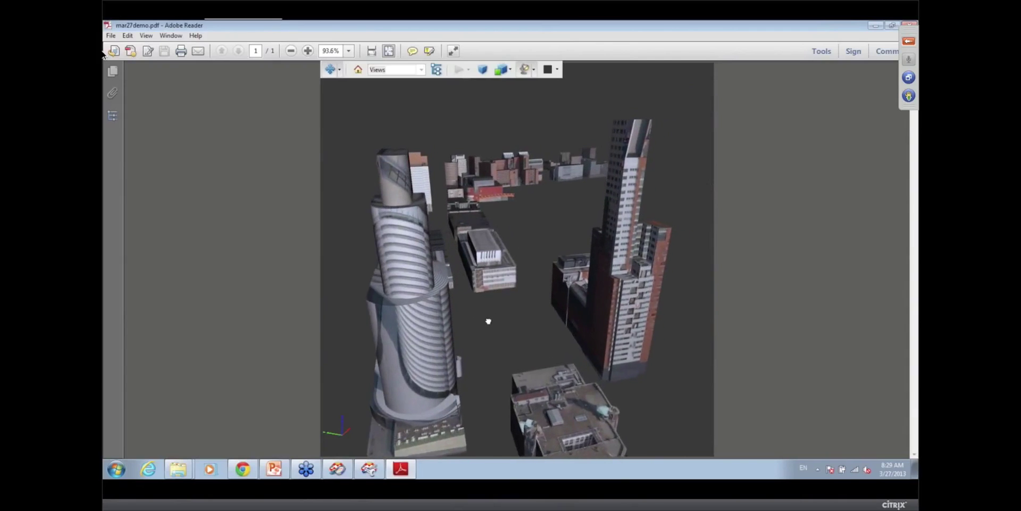
{"action": "scroll", "coordinate": [488, 323], "scroll_direction": "down", "scroll_amount": 5}
{"action": "scroll", "coordinate": [484, 322], "scroll_direction": "up", "scroll_amount": 5}
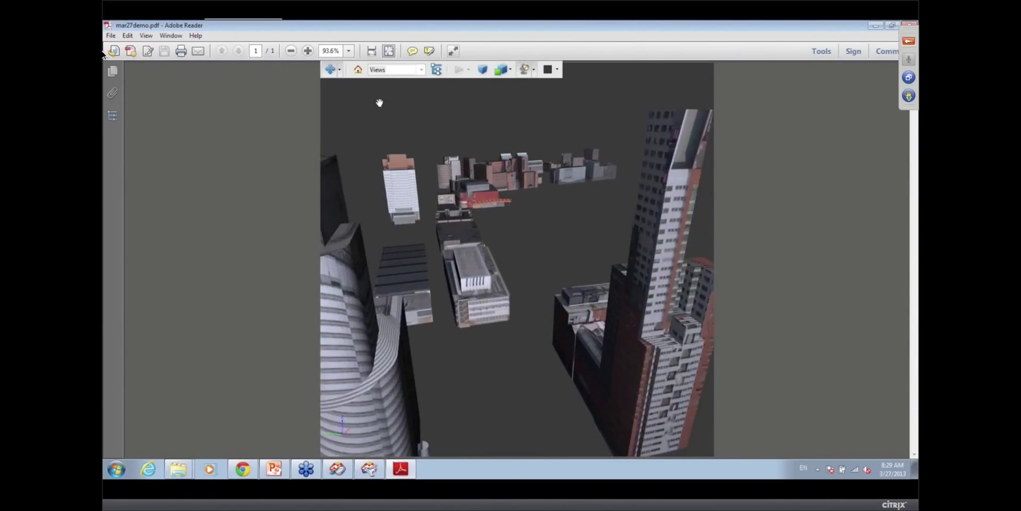
Show Building#0's attributes from the Model Tree, including TerrainHeight 2.93
{"action": "left_click", "coordinate": [114, 116]}
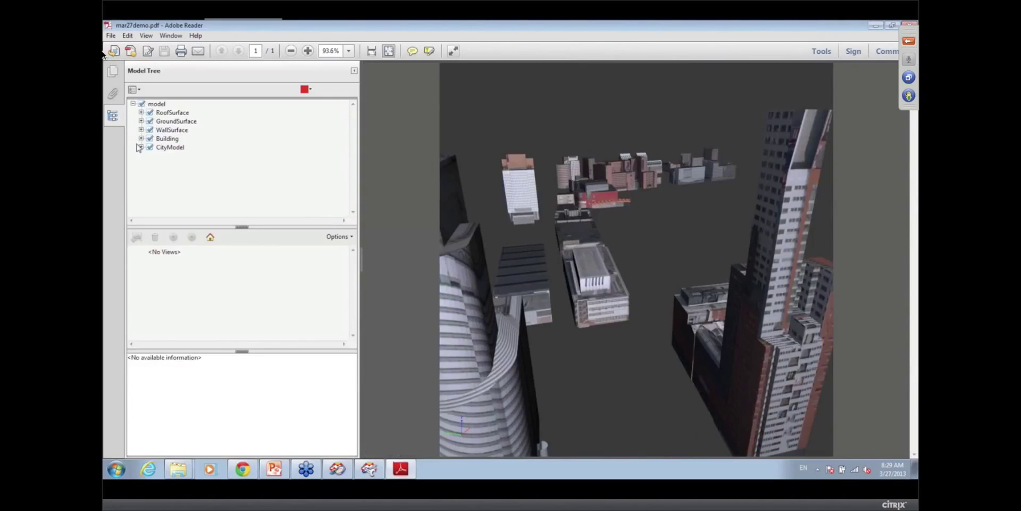
{"action": "left_click", "coordinate": [141, 138]}
{"action": "left_click", "coordinate": [178, 147]}
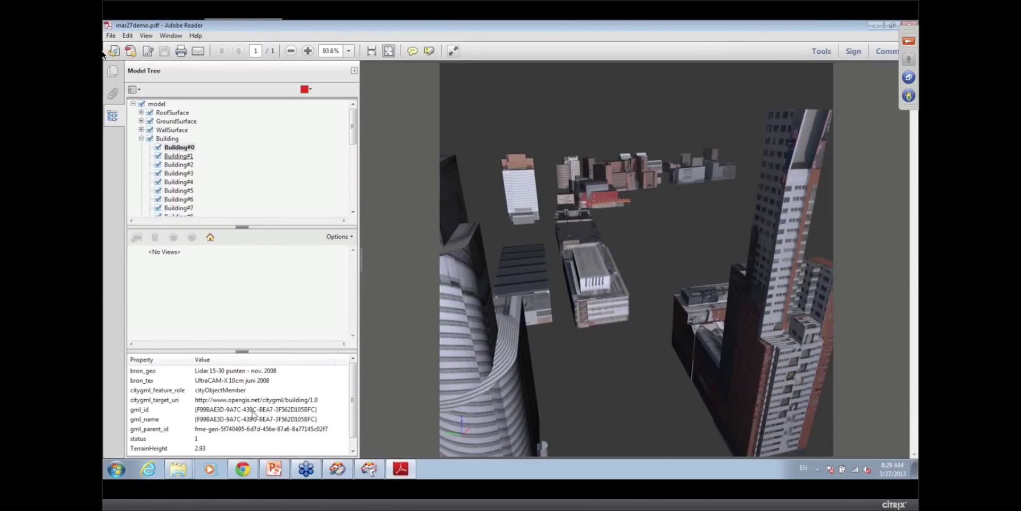
{"action": "scroll", "coordinate": [354, 392], "scroll_direction": "down", "scroll_amount": 1}
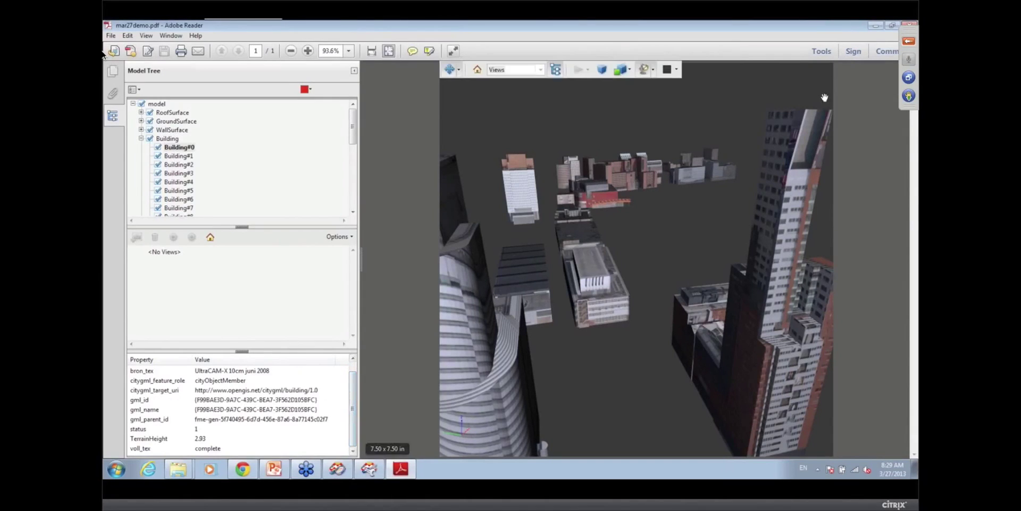
Quit Adobe Reader and select den_bosch_IMGeo3D_v3.4.gml in the Demos\3.IMGeo3D folder
{"action": "key", "text": "ctrl+q"}
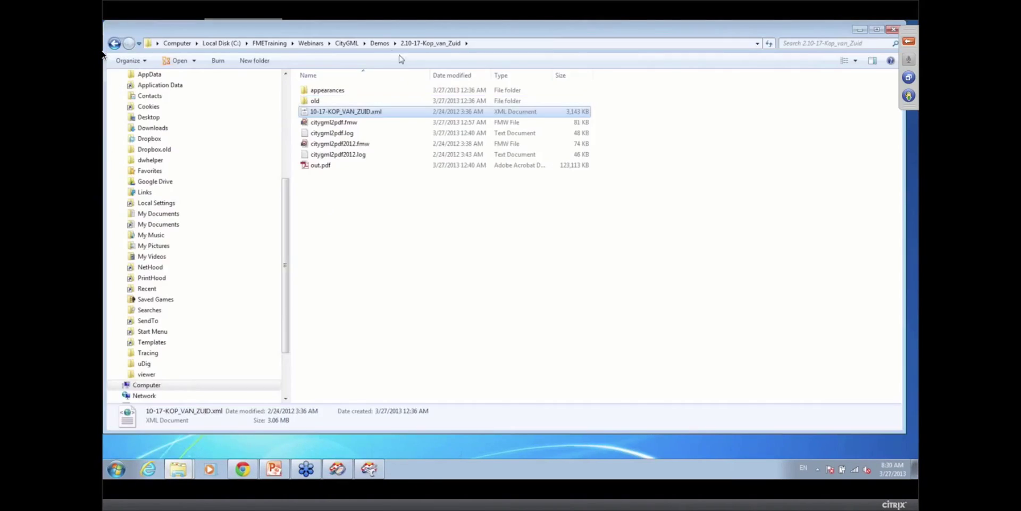
{"action": "left_click", "coordinate": [380, 43]}
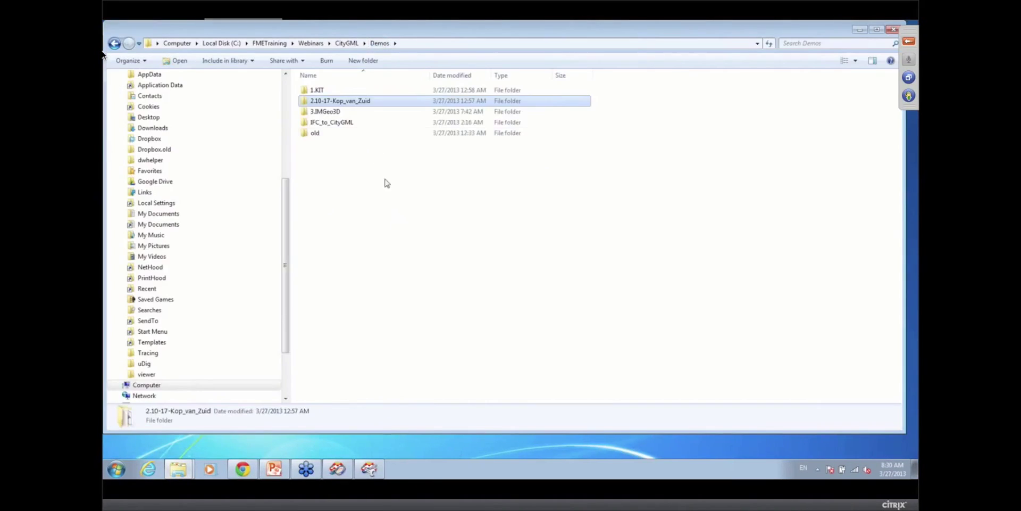
{"action": "double_click", "coordinate": [336, 113]}
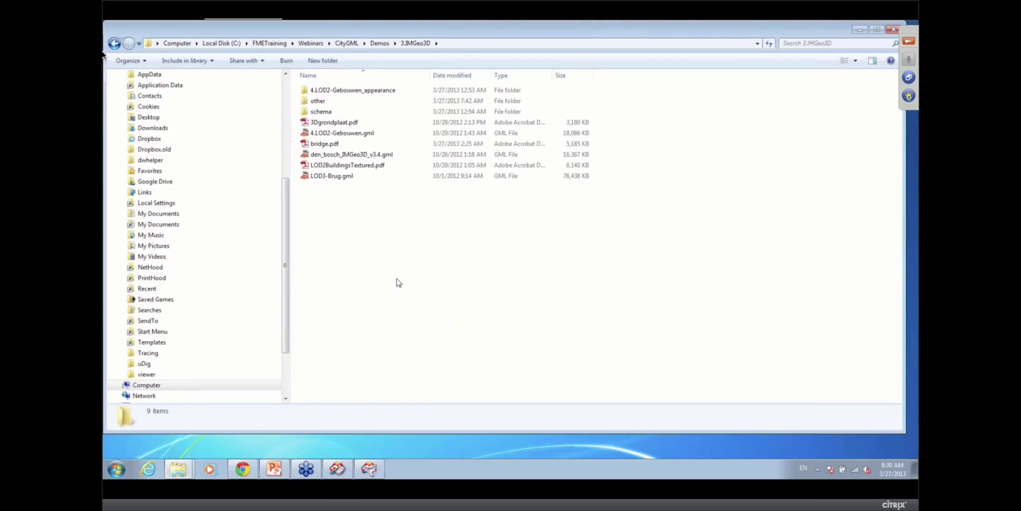
{"action": "left_click", "coordinate": [357, 156]}
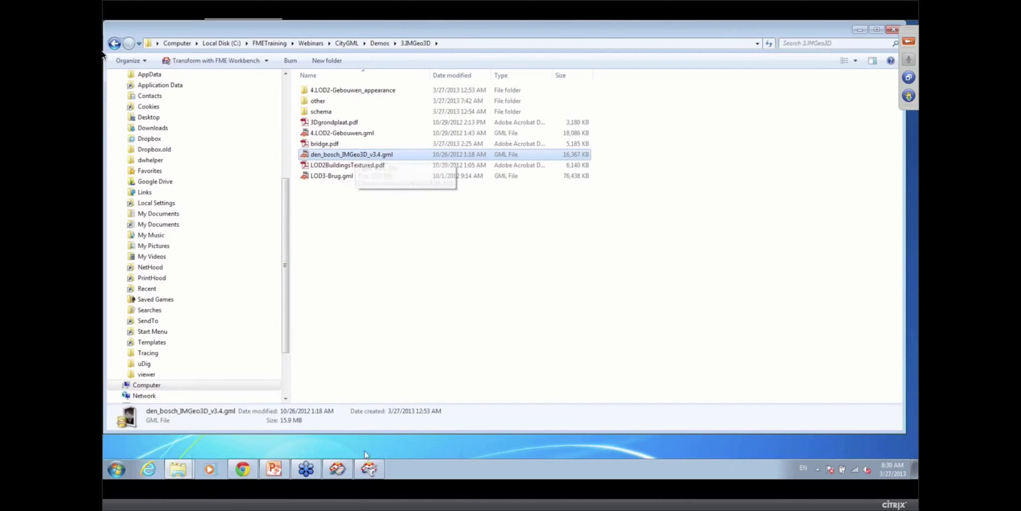
Drag den_bosch_IMGeo3D_v3.4.gml into Data Inspector and open the CityGML reader parameters
{"action": "left_click", "coordinate": [337, 469]}
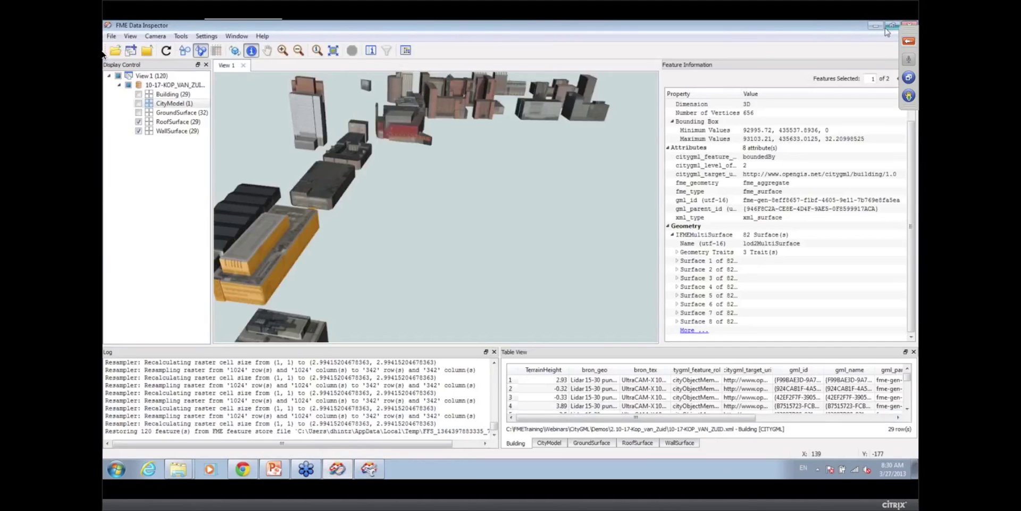
{"action": "left_click", "coordinate": [892, 26]}
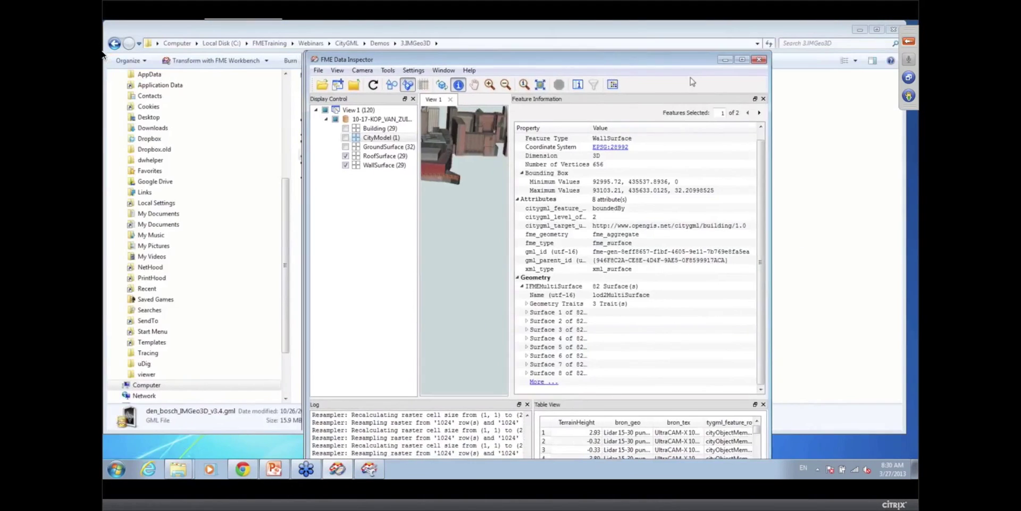
{"action": "left_click_drag", "start_coordinate": [691, 61], "coordinate": [840, 72]}
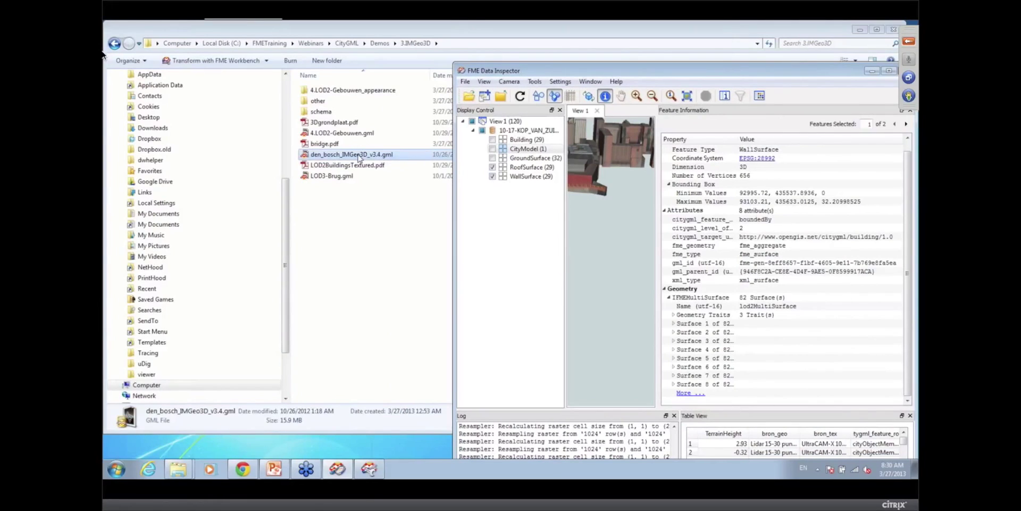
{"action": "left_click_drag", "start_coordinate": [359, 158], "coordinate": [615, 261]}
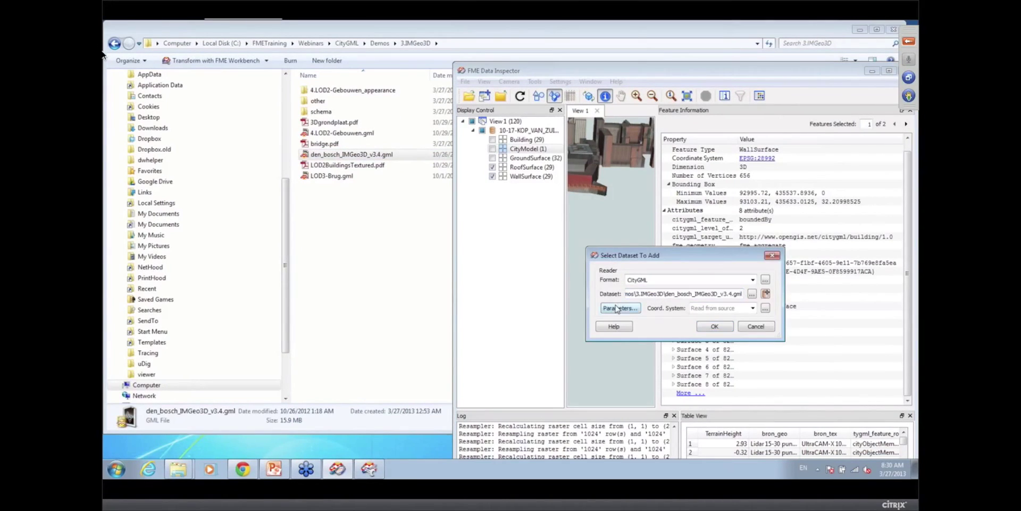
{"action": "left_click", "coordinate": [617, 309]}
Browse for an additional ADE schema file, starting in C:\FMETraining\Webinars
{"action": "left_click", "coordinate": [803, 179]}
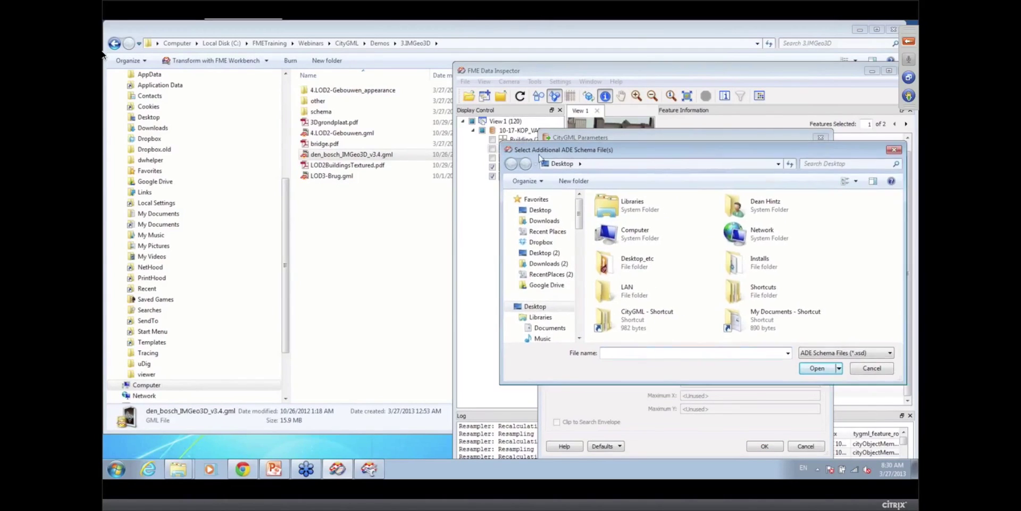
{"action": "left_click_drag", "start_coordinate": [540, 157], "coordinate": [279, 164]}
{"action": "left_click", "coordinate": [517, 171]}
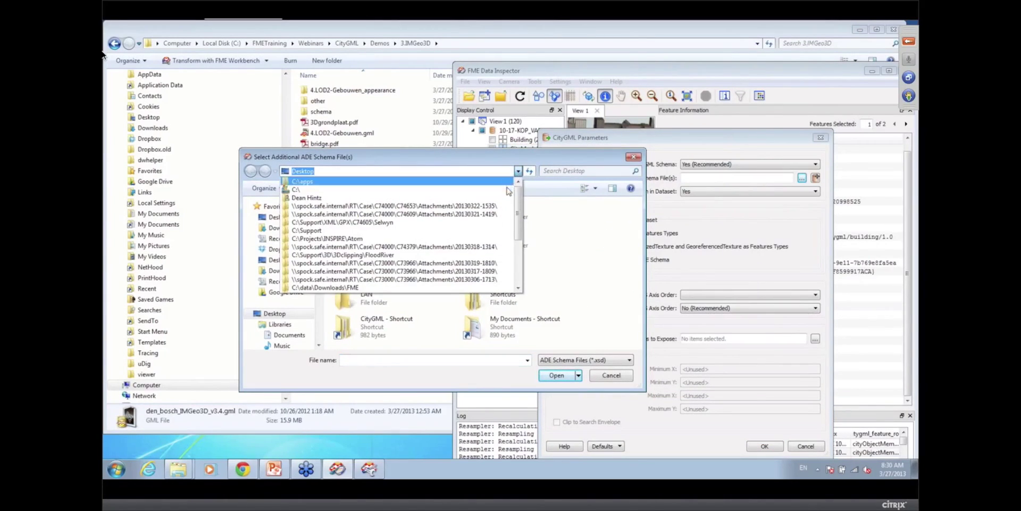
{"action": "left_click", "coordinate": [507, 189]}
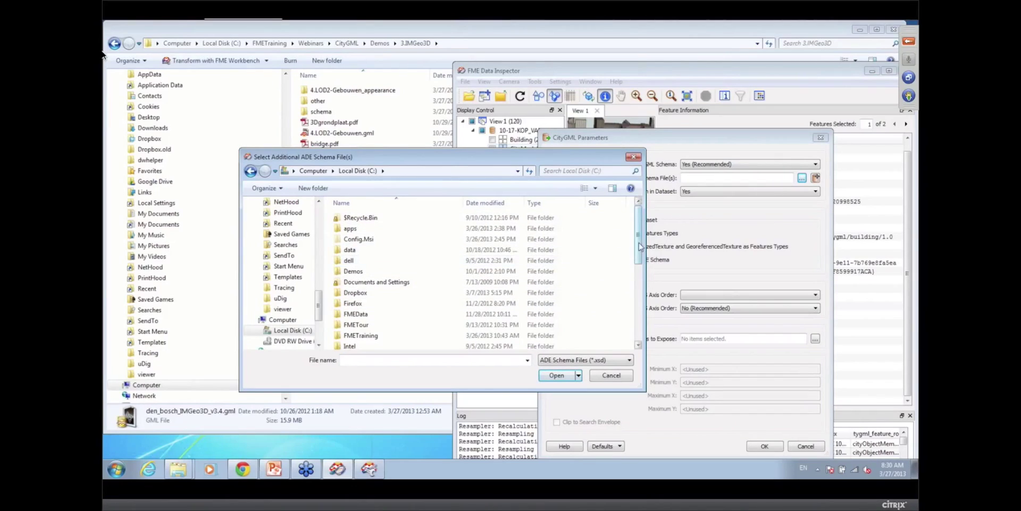
{"action": "left_click_drag", "start_coordinate": [640, 246], "coordinate": [640, 255]}
{"action": "double_click", "coordinate": [366, 270]}
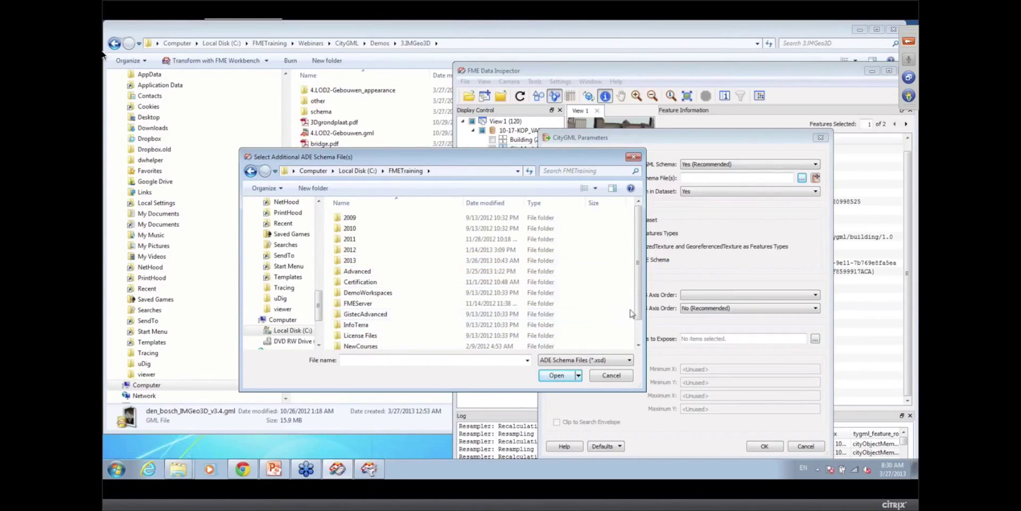
{"action": "scroll", "coordinate": [632, 314], "scroll_direction": "down", "scroll_amount": 3}
{"action": "double_click", "coordinate": [366, 335]}
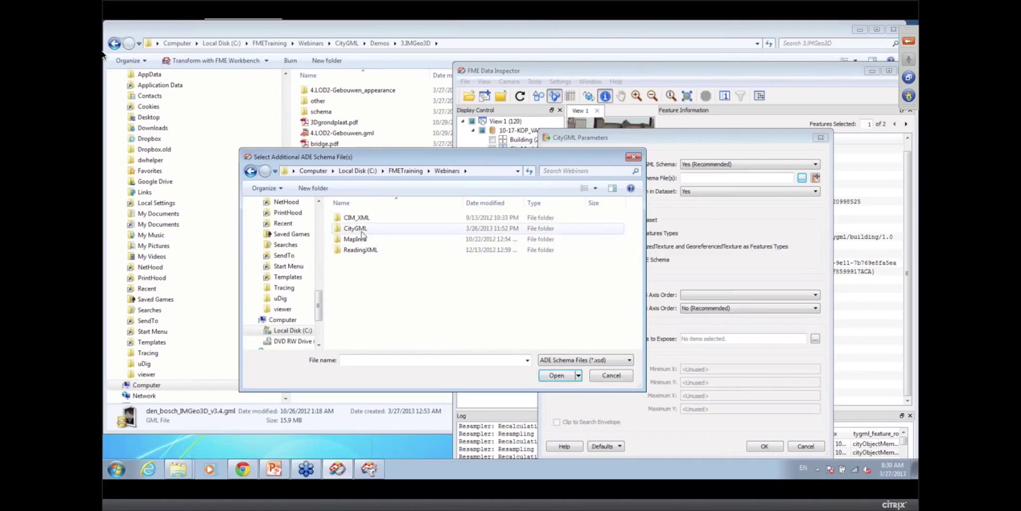
Choose CityGML\Demos\3.IMGeo3D\schema\imgeo-2.0.xsd as the ADE schema and accept the parameters
{"action": "double_click", "coordinate": [359, 229]}
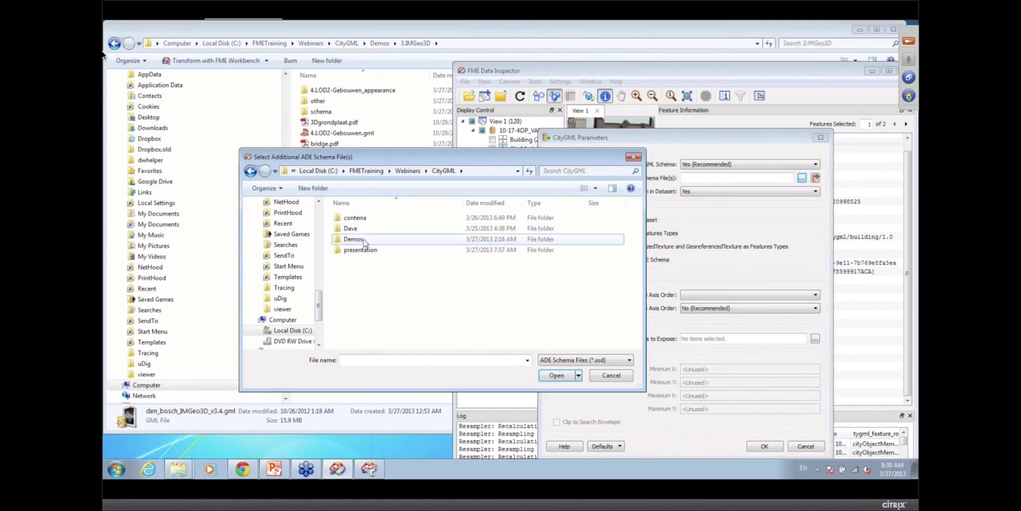
{"action": "double_click", "coordinate": [365, 240]}
{"action": "double_click", "coordinate": [366, 239]}
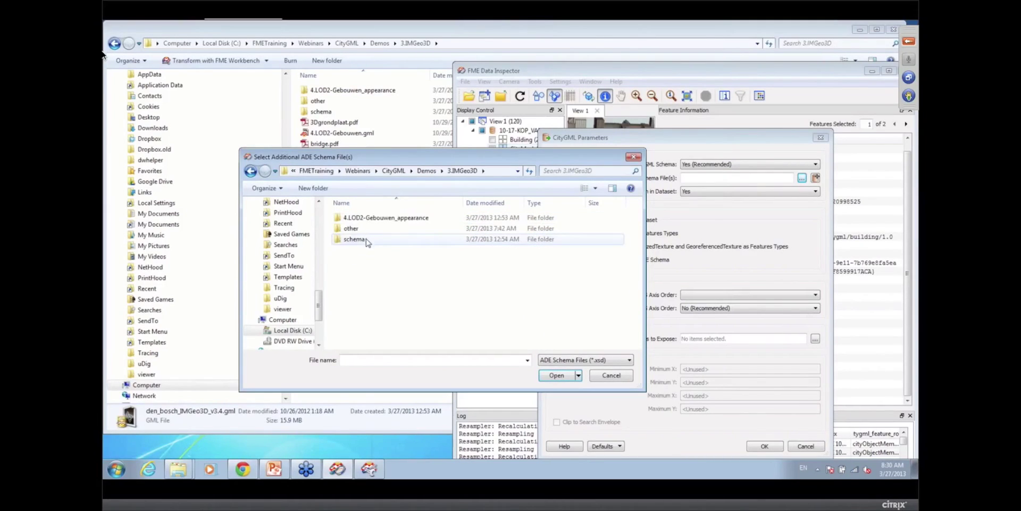
{"action": "double_click", "coordinate": [366, 239]}
{"action": "left_click", "coordinate": [367, 229]}
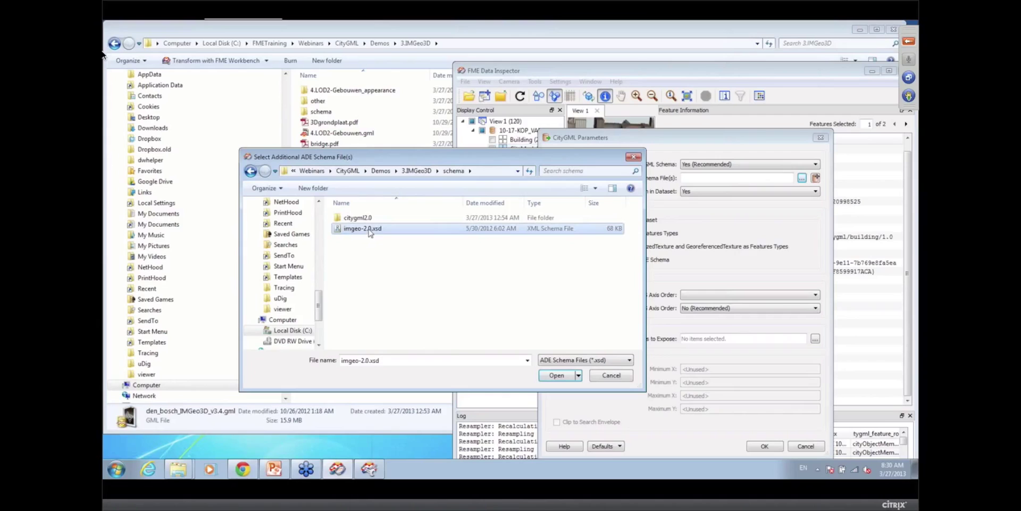
{"action": "left_click", "coordinate": [555, 376]}
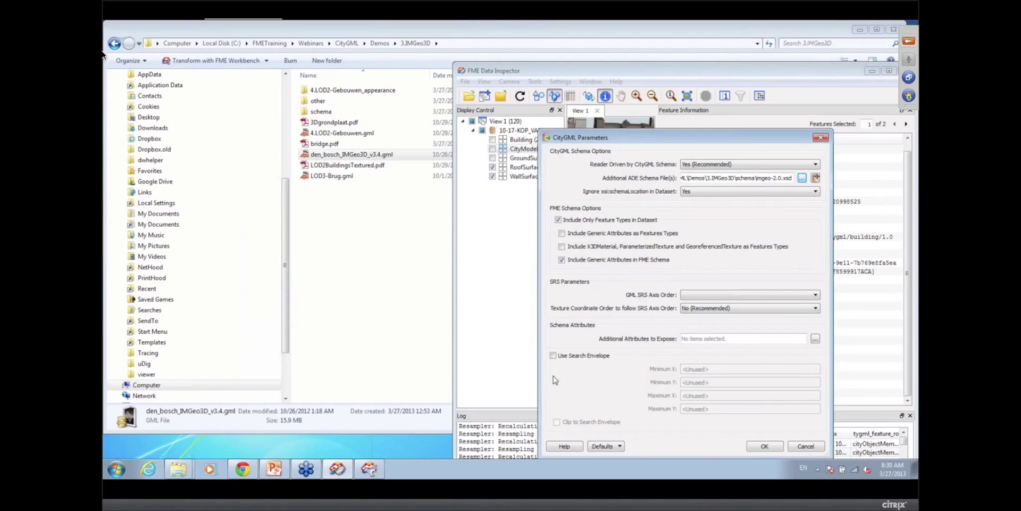
{"action": "left_click_drag", "start_coordinate": [752, 137], "coordinate": [571, 48]}
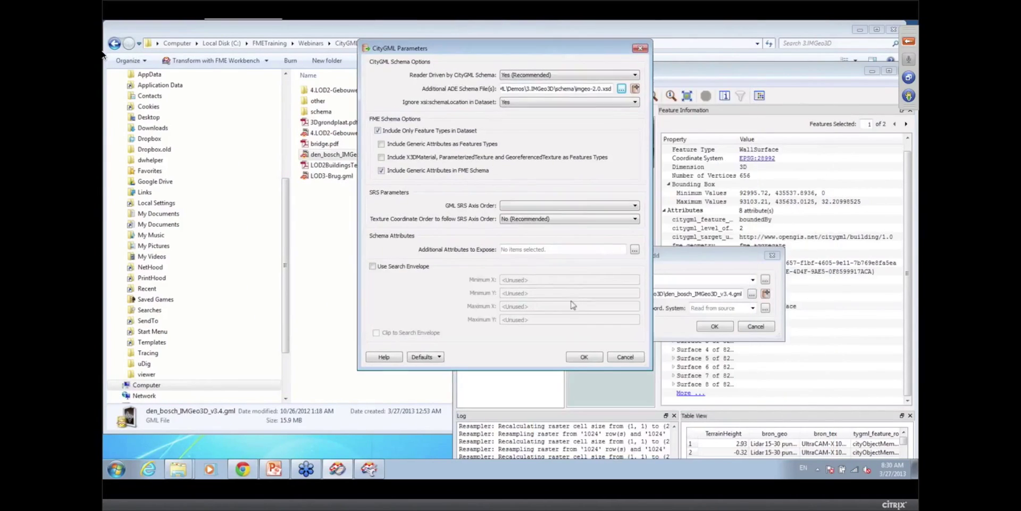
{"action": "left_click", "coordinate": [582, 357]}
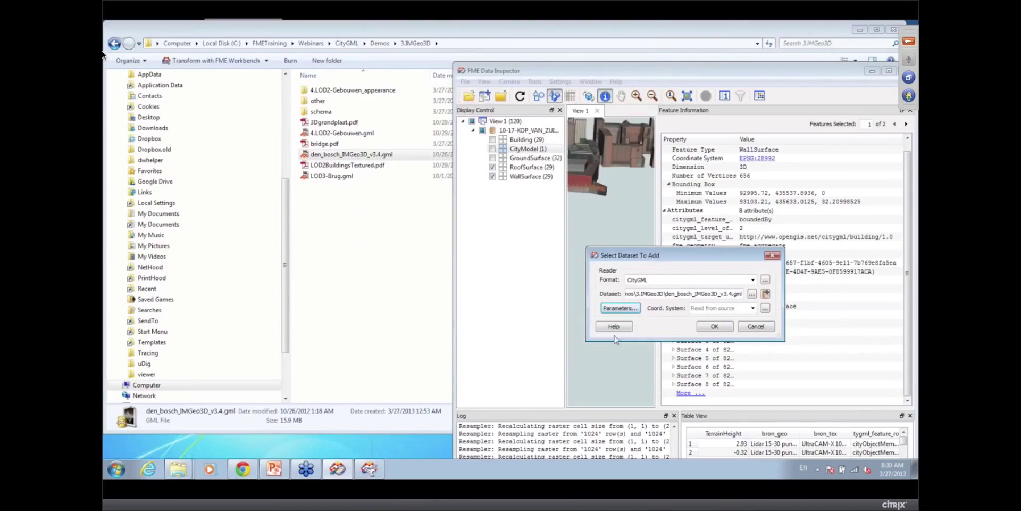
Add the den_bosch dataset, maximize the inspector, and toggle the den_bosch and Kop van Zuid layers
{"action": "left_click", "coordinate": [713, 327]}
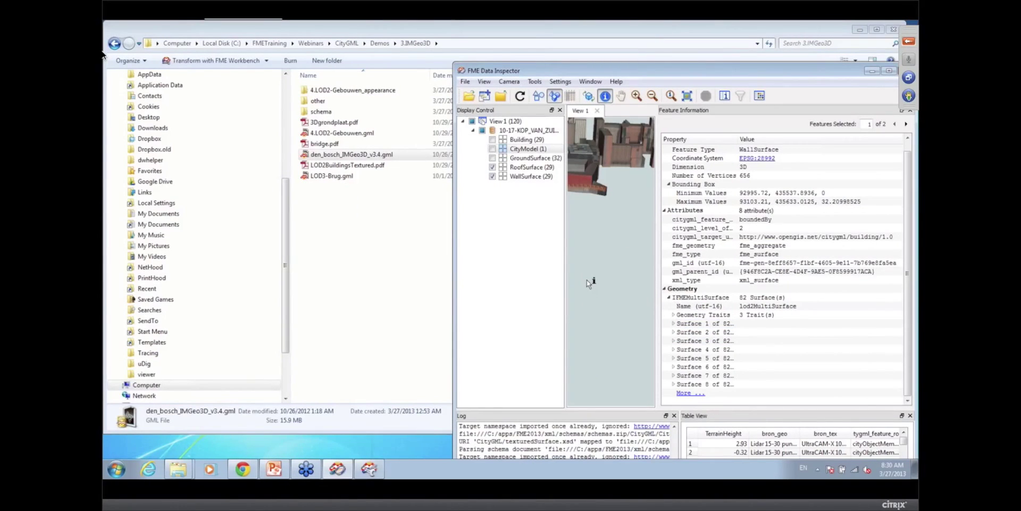
{"action": "left_click", "coordinate": [889, 71]}
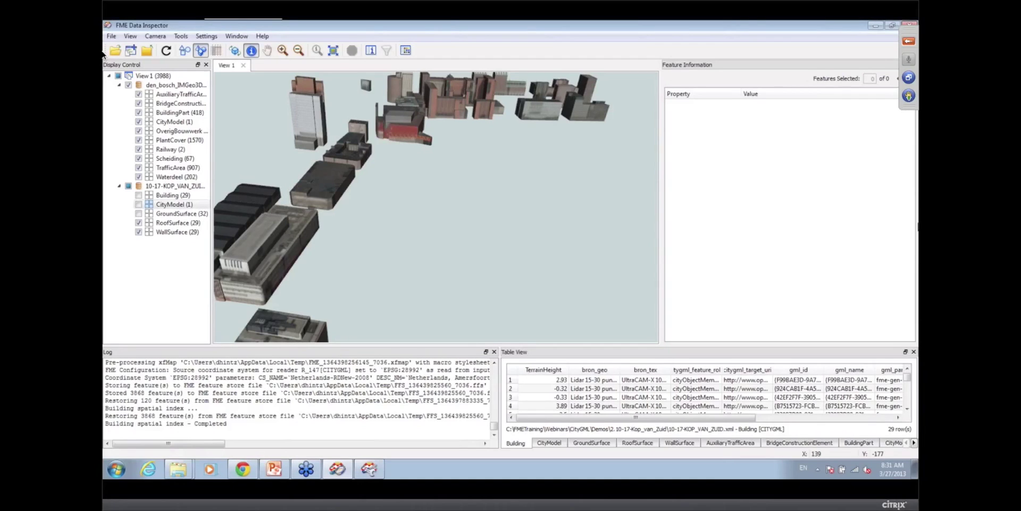
{"action": "left_click", "coordinate": [128, 84]}
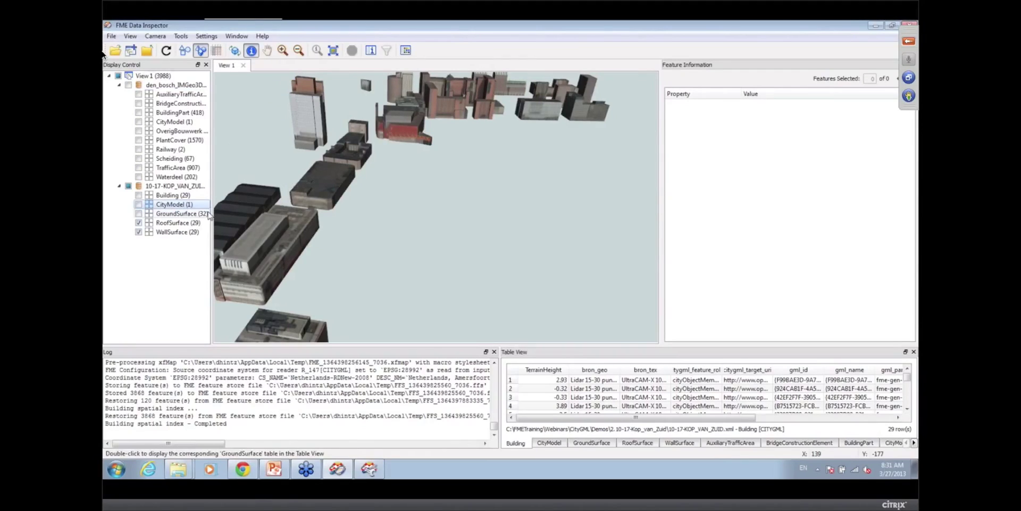
{"action": "left_click", "coordinate": [129, 186]}
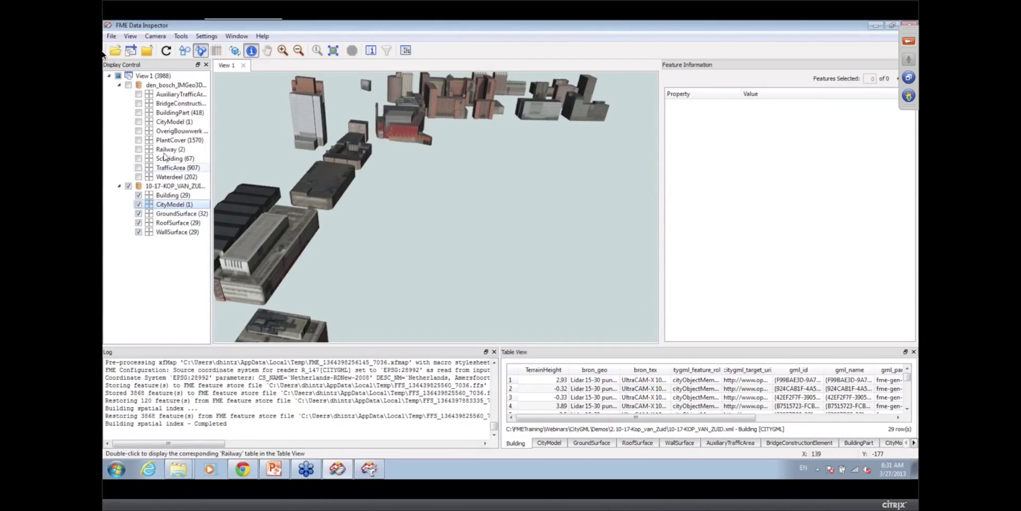
{"action": "left_click", "coordinate": [128, 86]}
Hide the Kop van Zuid layers, zoom in, and orbit Den Bosch into a 3D view
{"action": "left_click", "coordinate": [128, 187]}
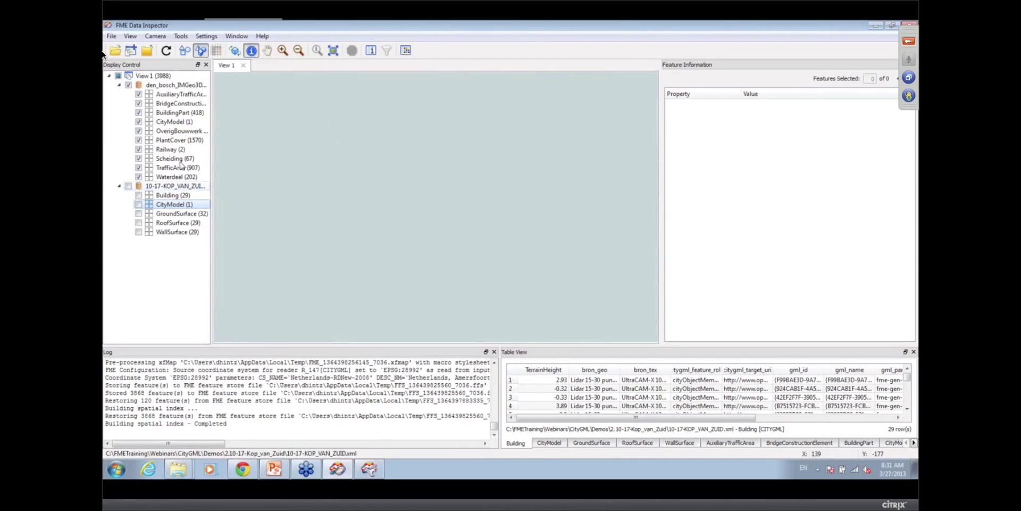
{"action": "scroll", "coordinate": [423, 234], "scroll_direction": "up", "scroll_amount": 2}
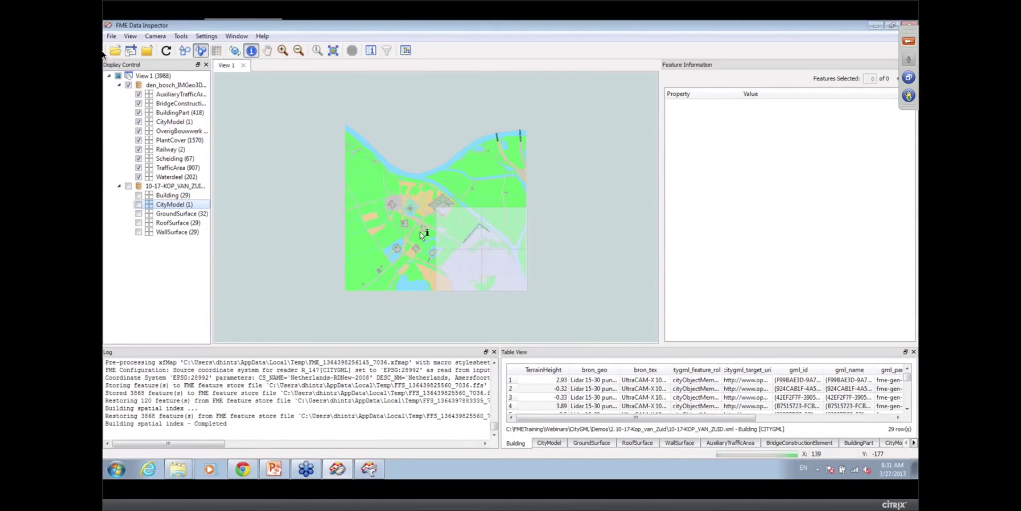
{"action": "scroll", "coordinate": [425, 233], "scroll_direction": "up", "scroll_amount": 2}
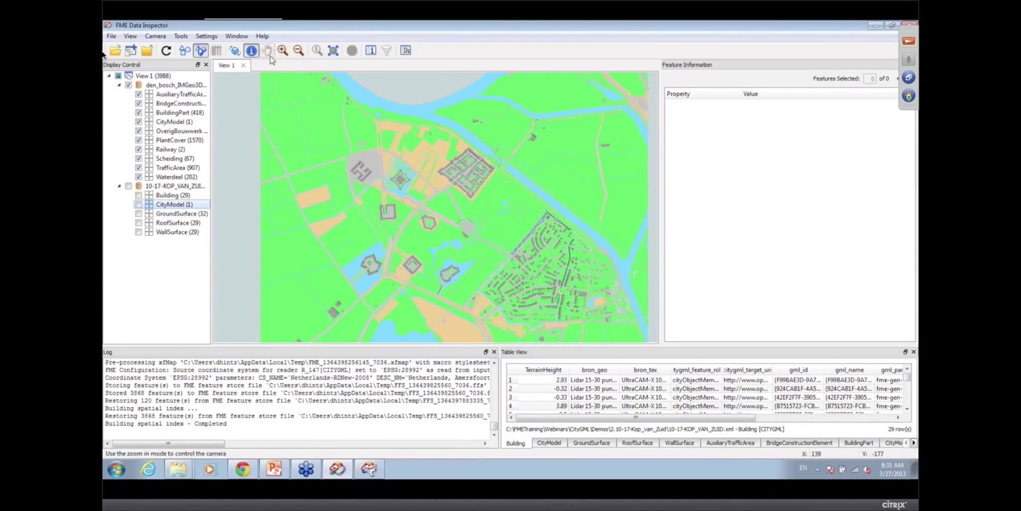
{"action": "left_click", "coordinate": [235, 50]}
{"action": "left_click_drag", "start_coordinate": [449, 260], "coordinate": [349, 75]}
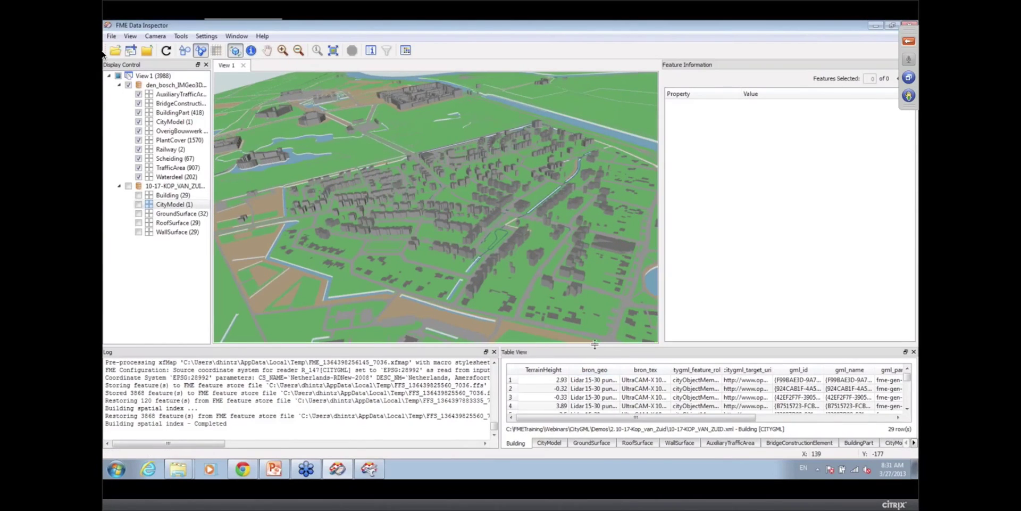
Query a Den Bosch building's imgeo attributes, widening the attribute name column
{"action": "left_click", "coordinate": [251, 51]}
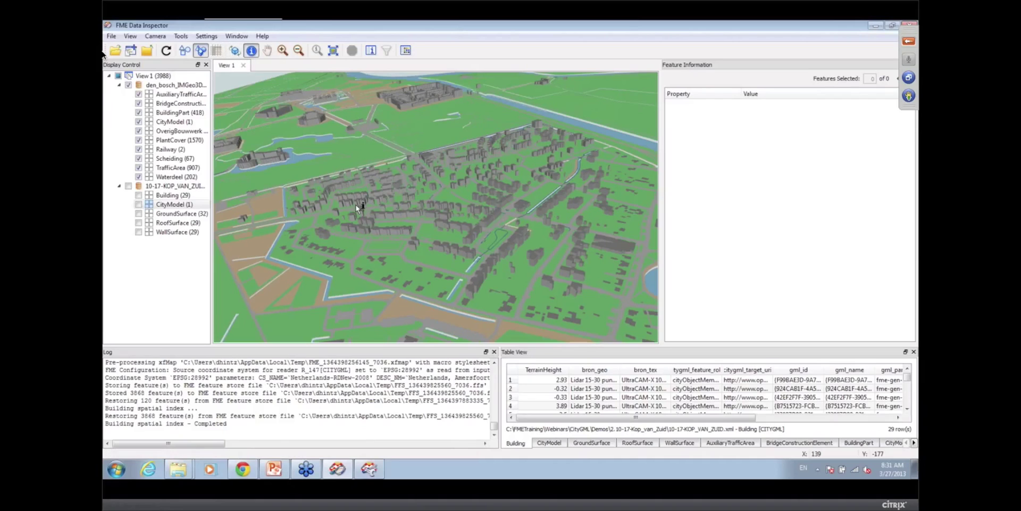
{"action": "left_click", "coordinate": [360, 209]}
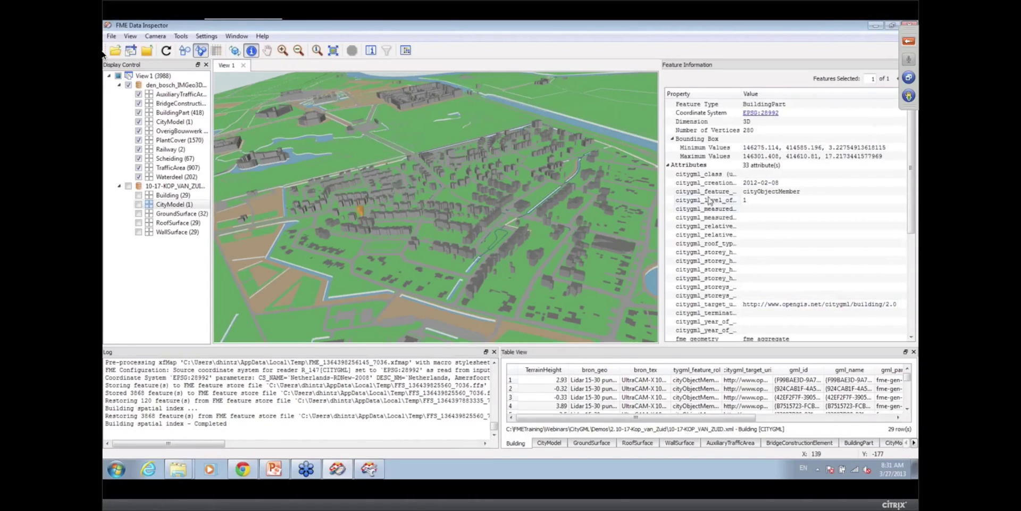
{"action": "left_click_drag", "start_coordinate": [742, 98], "coordinate": [795, 97]}
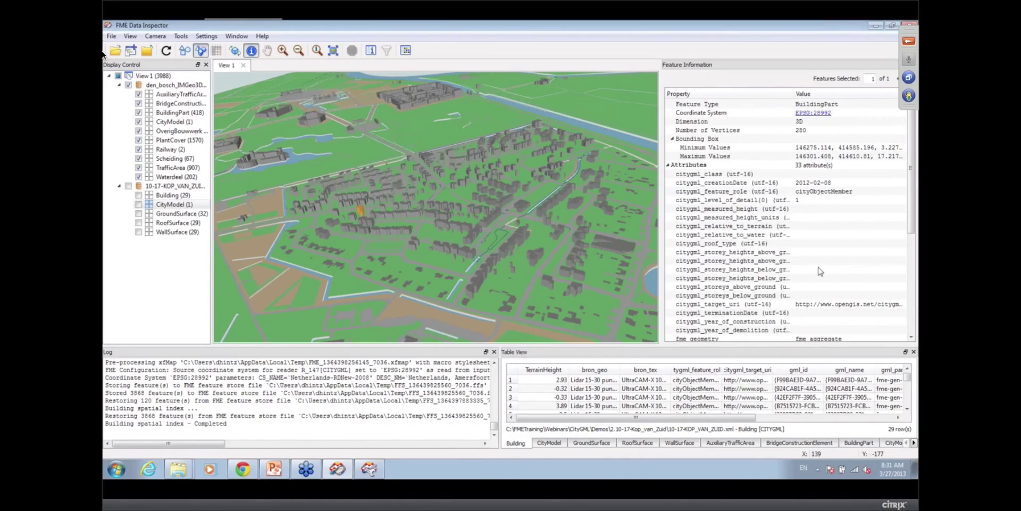
{"action": "scroll", "coordinate": [819, 269], "scroll_direction": "down", "scroll_amount": 5}
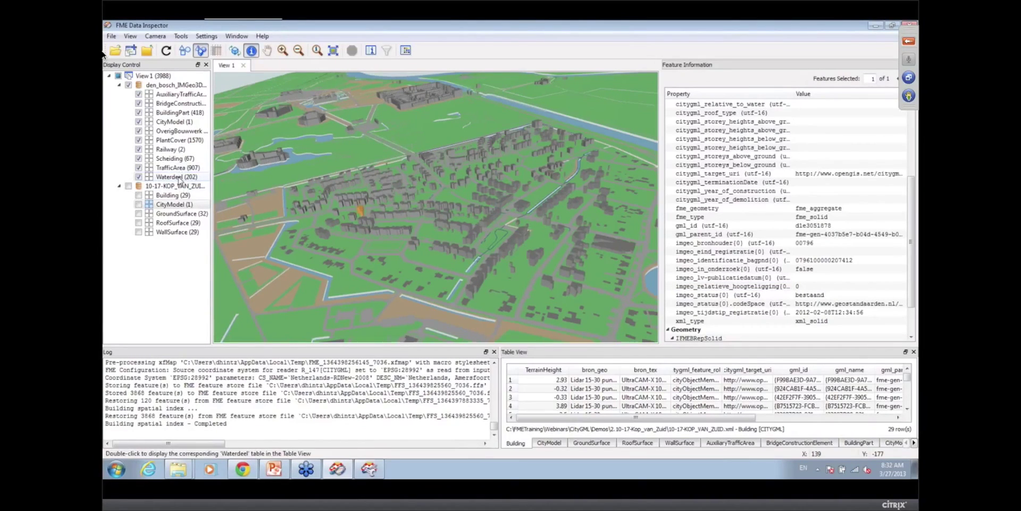
Inspect a waterloop surface's attributes and a row of buildings, then minimize the inspector
{"action": "left_click", "coordinate": [288, 231]}
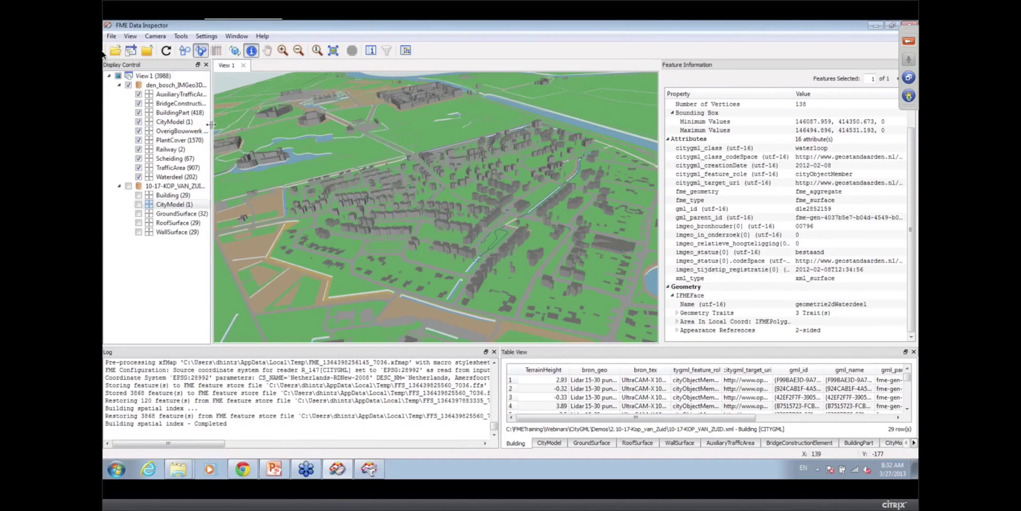
{"action": "left_click_drag", "start_coordinate": [211, 130], "coordinate": [308, 132]}
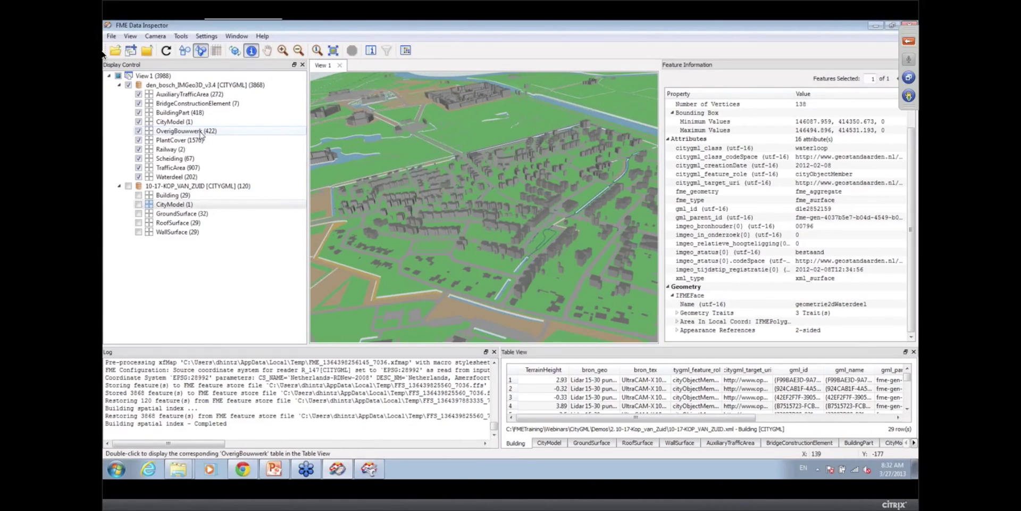
{"action": "scroll", "coordinate": [420, 181], "scroll_direction": "up", "scroll_amount": 4}
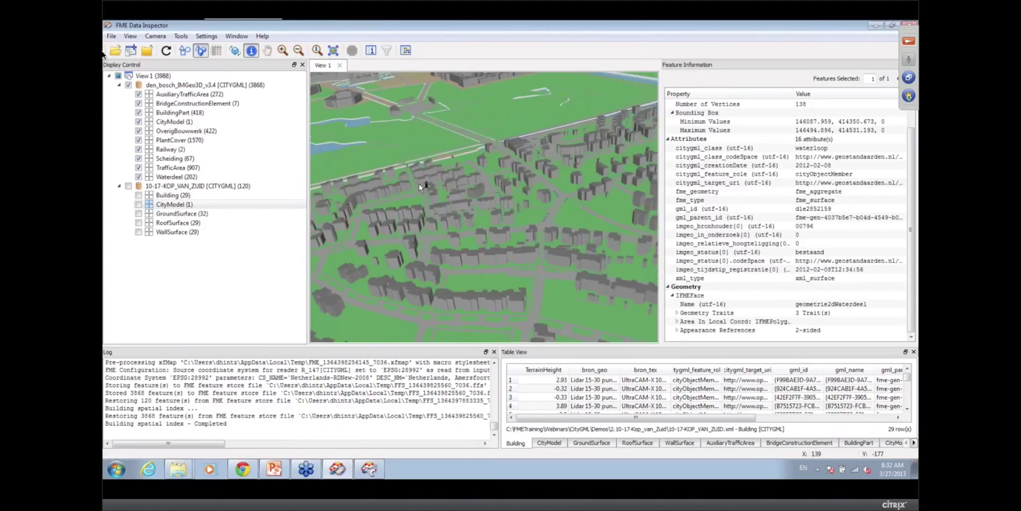
{"action": "scroll", "coordinate": [420, 186], "scroll_direction": "up", "scroll_amount": 2}
{"action": "left_click", "coordinate": [413, 208]}
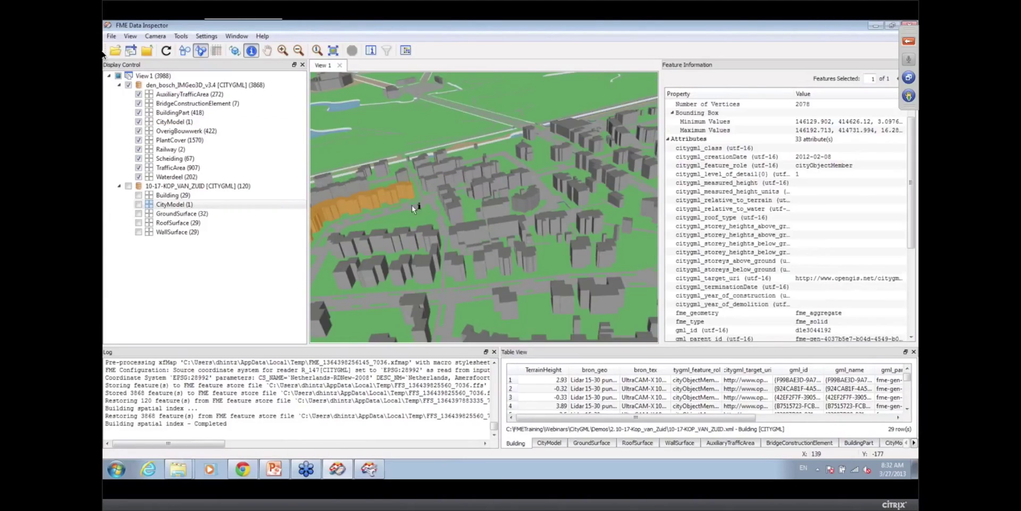
{"action": "left_click", "coordinate": [876, 25]}
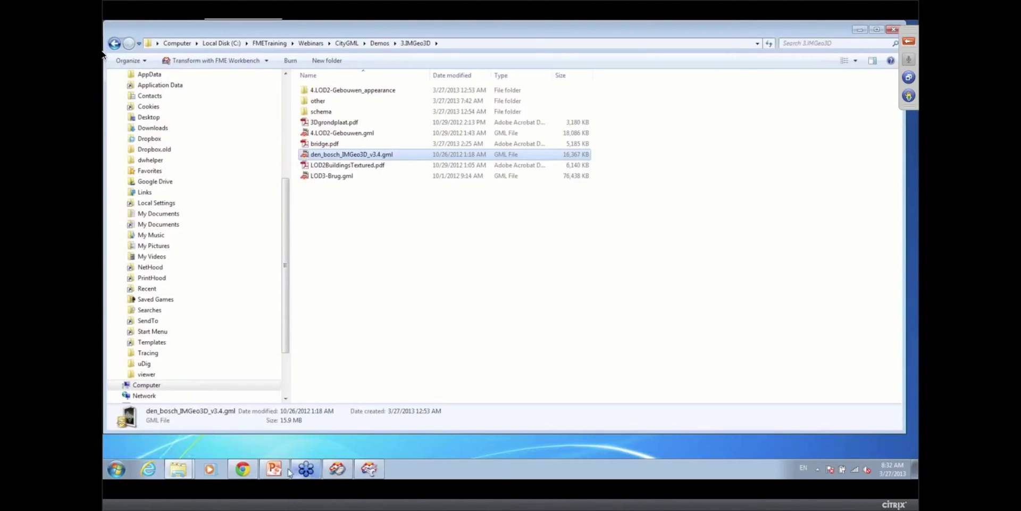
Switch to PowerPoint and present slide 40, the CityGML Inspection and Reading agenda, full screen
{"action": "left_click", "coordinate": [288, 470]}
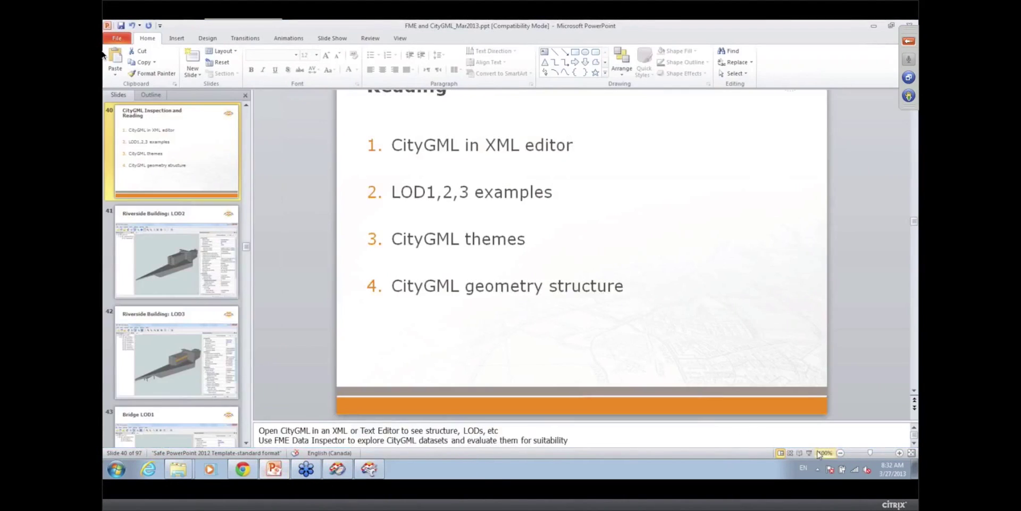
{"action": "left_click", "coordinate": [809, 452]}
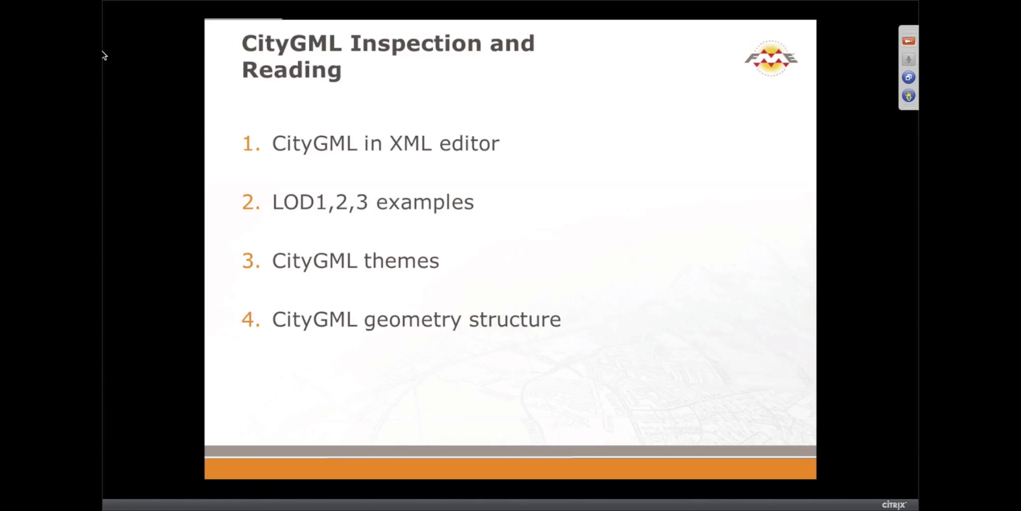